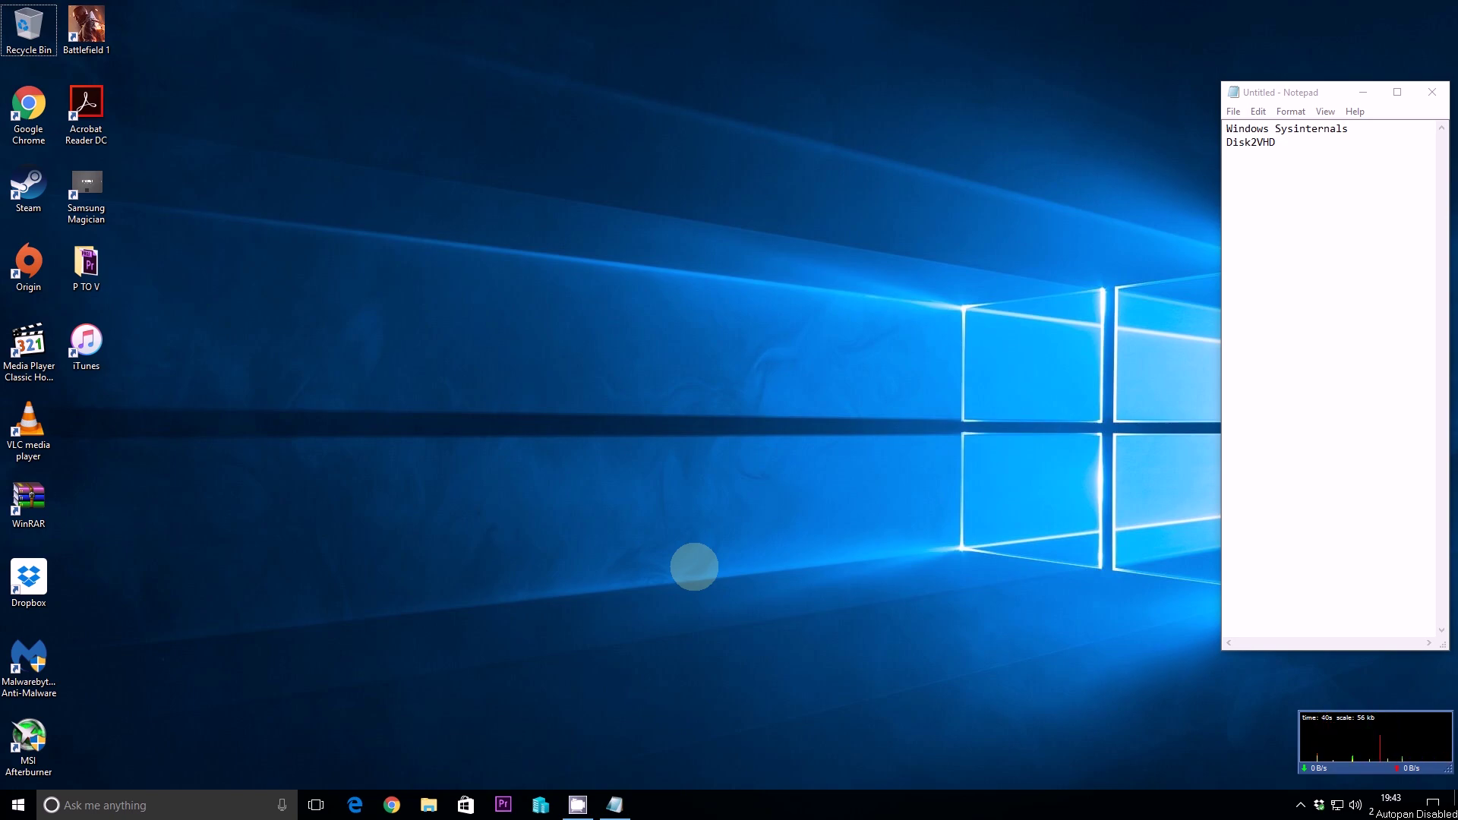
- Launch Google Chrome from the taskbar
click(389, 809)
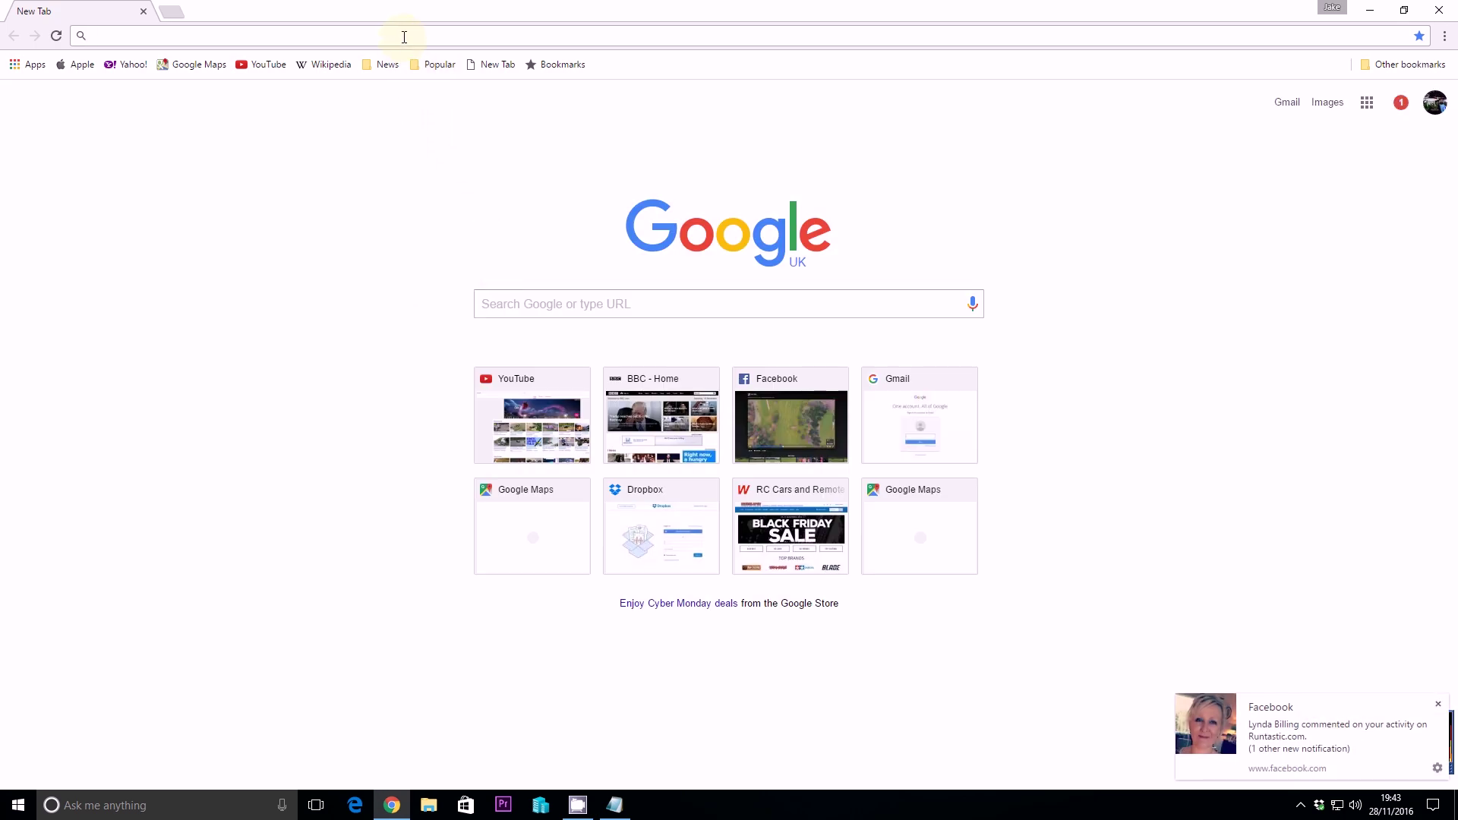
- Search 'disk to vhd', download Disk2vhd.zip from the TechNet page and open the archive
text(disk to vhd)
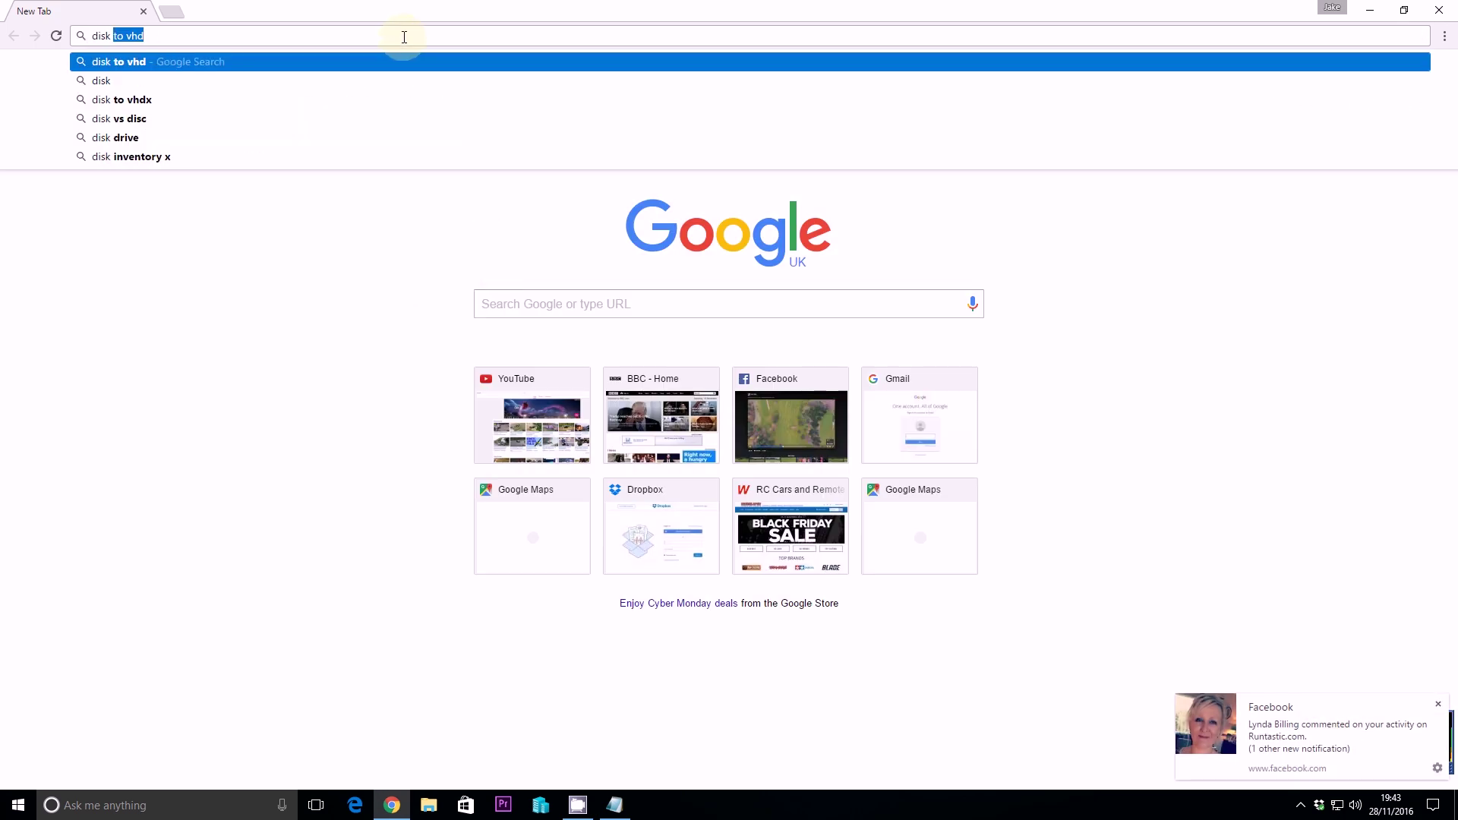
key(Return)
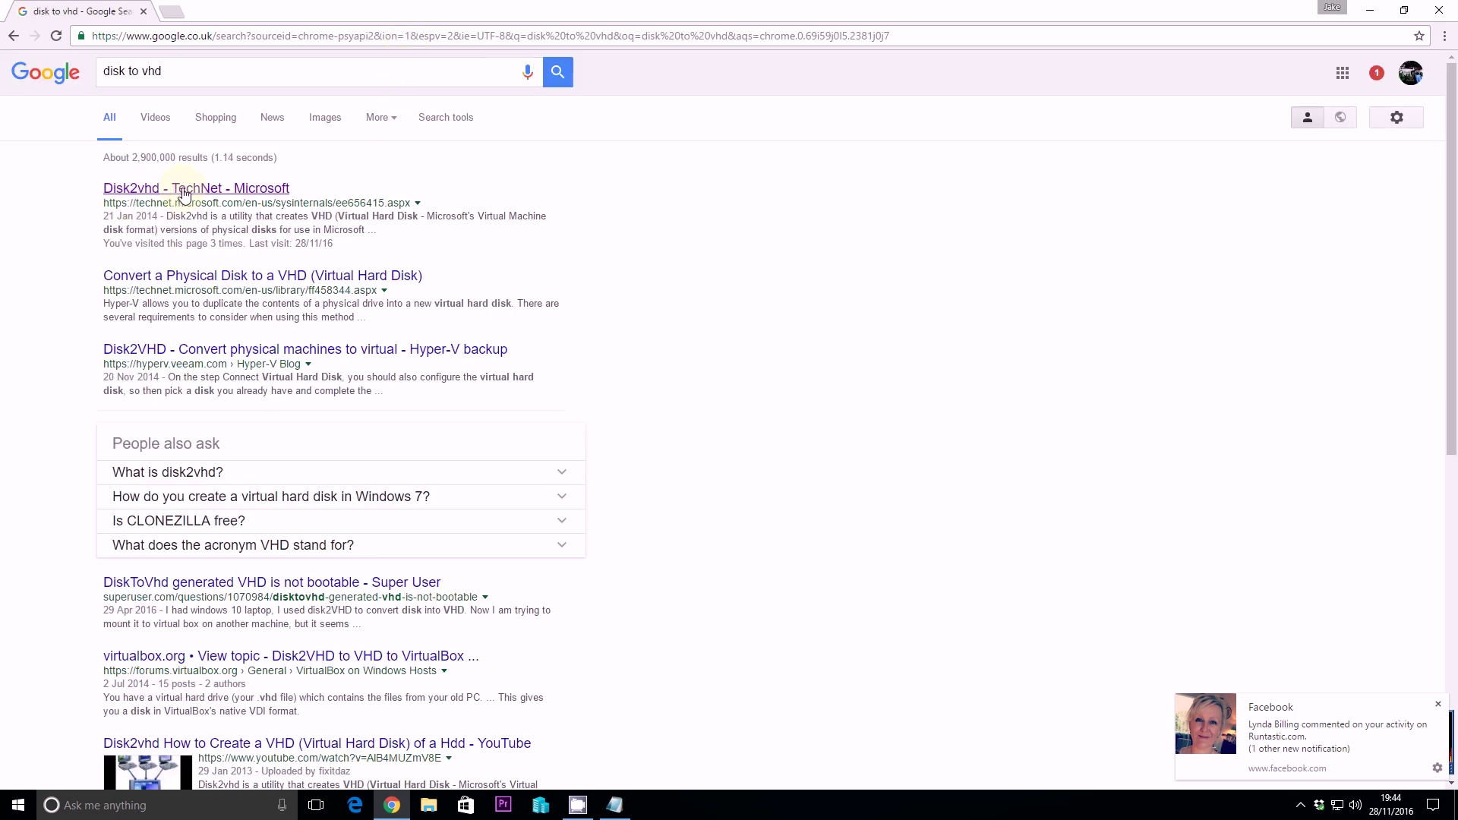
click(184, 195)
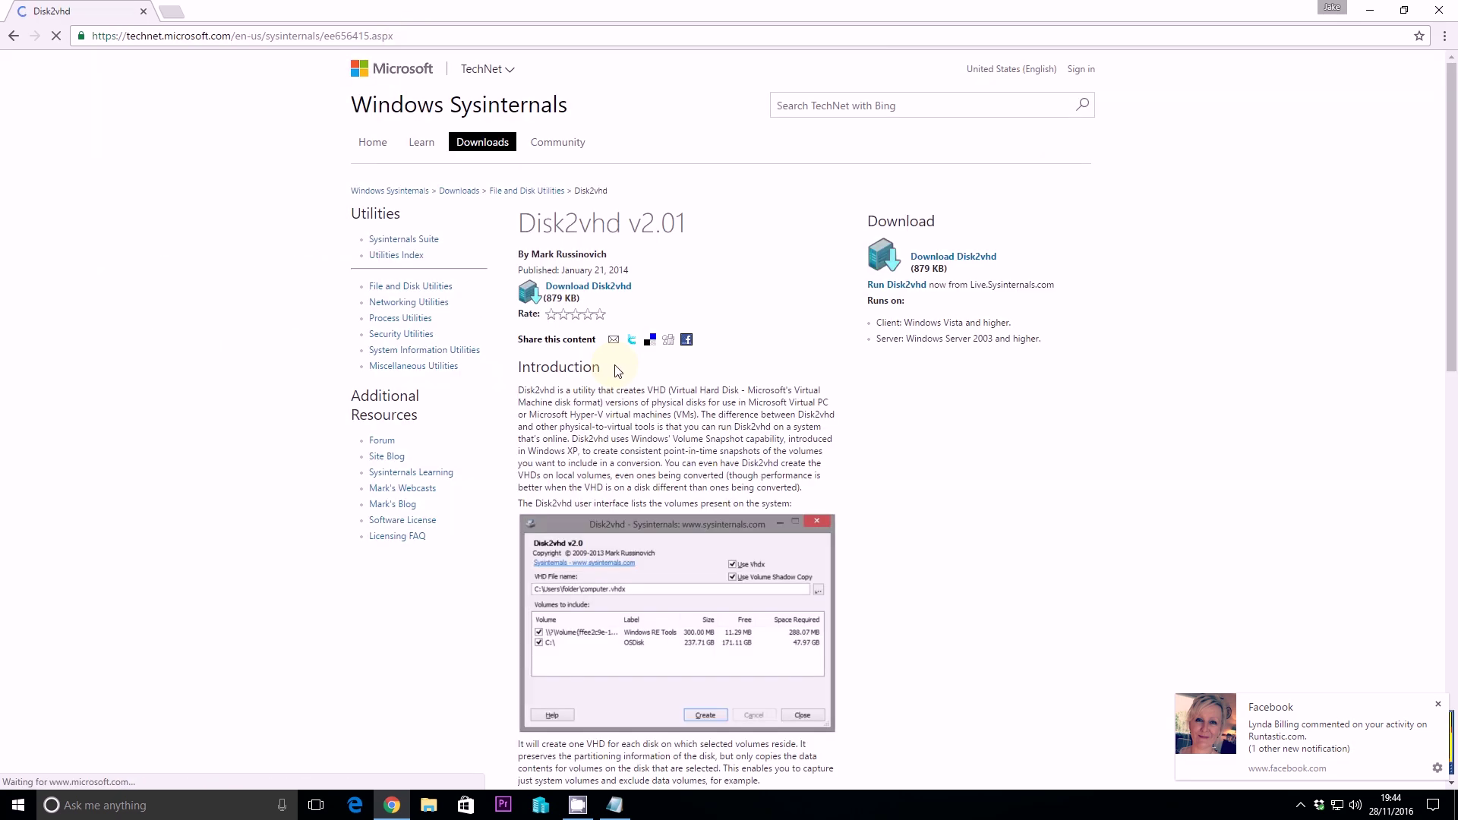
click(588, 292)
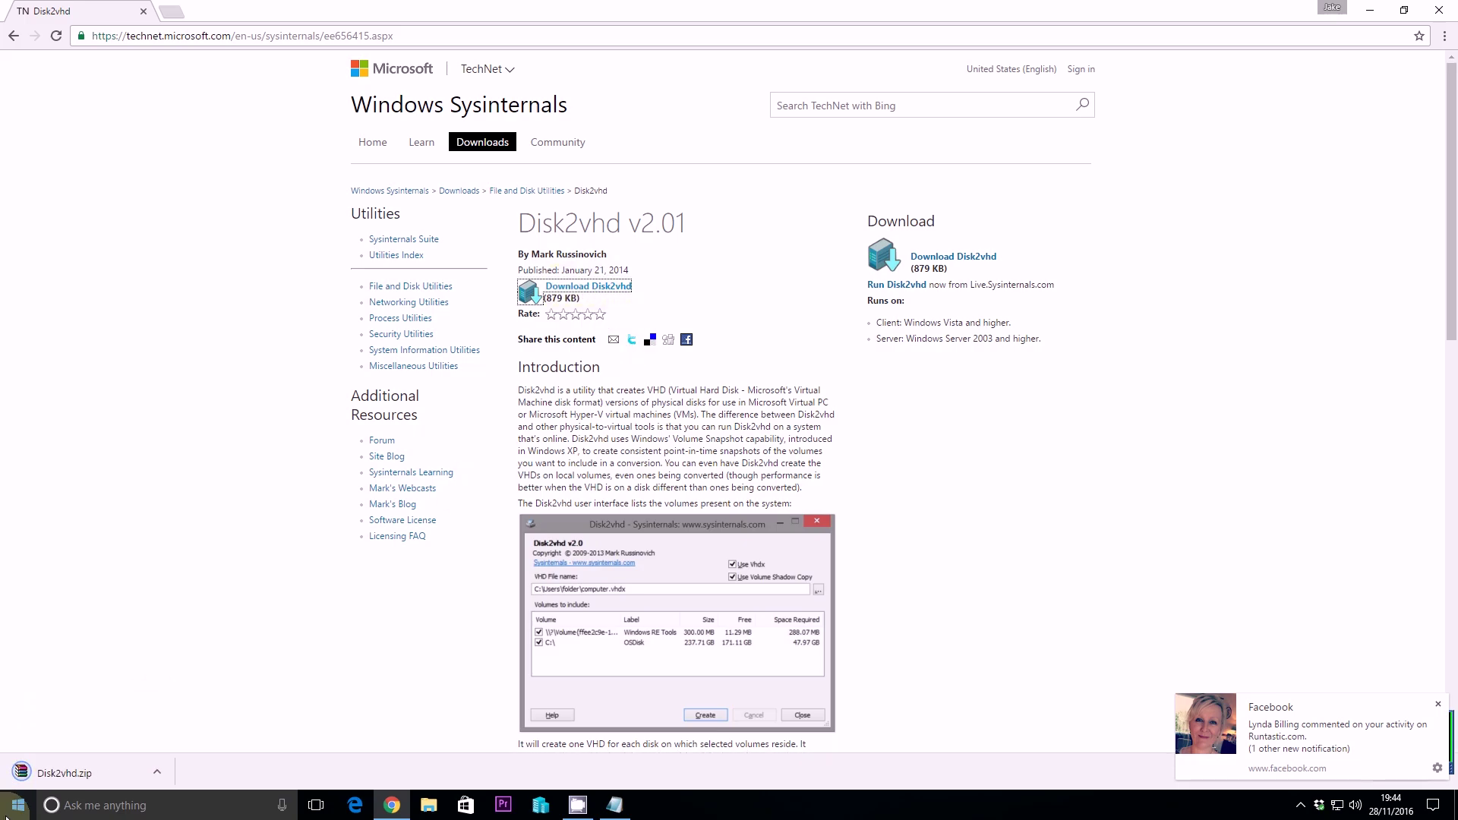
click(64, 773)
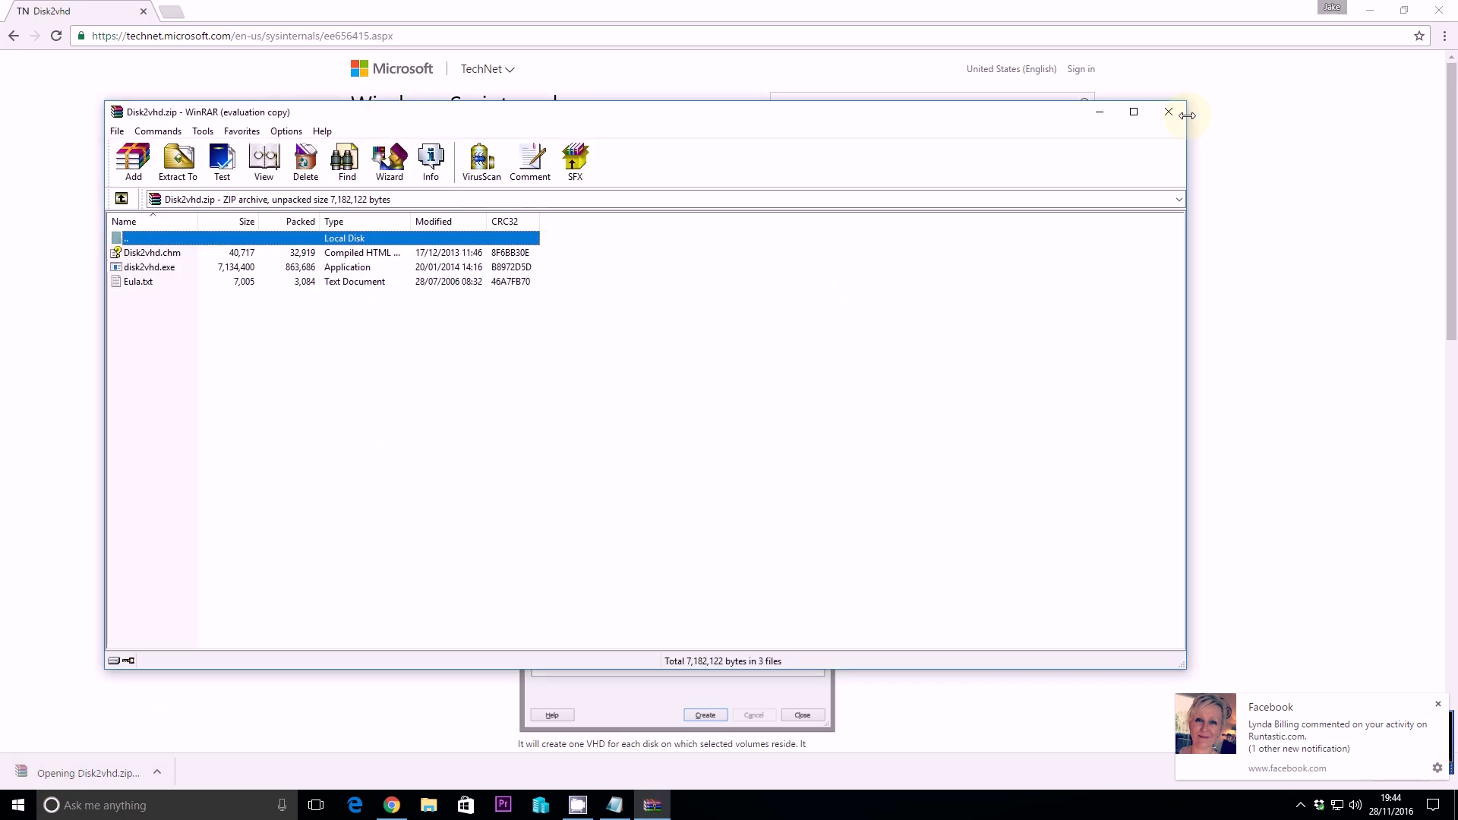
- Extract the Disk2vhd archive into Downloads\Disk2vhd and close WinRAR
click(1369, 11)
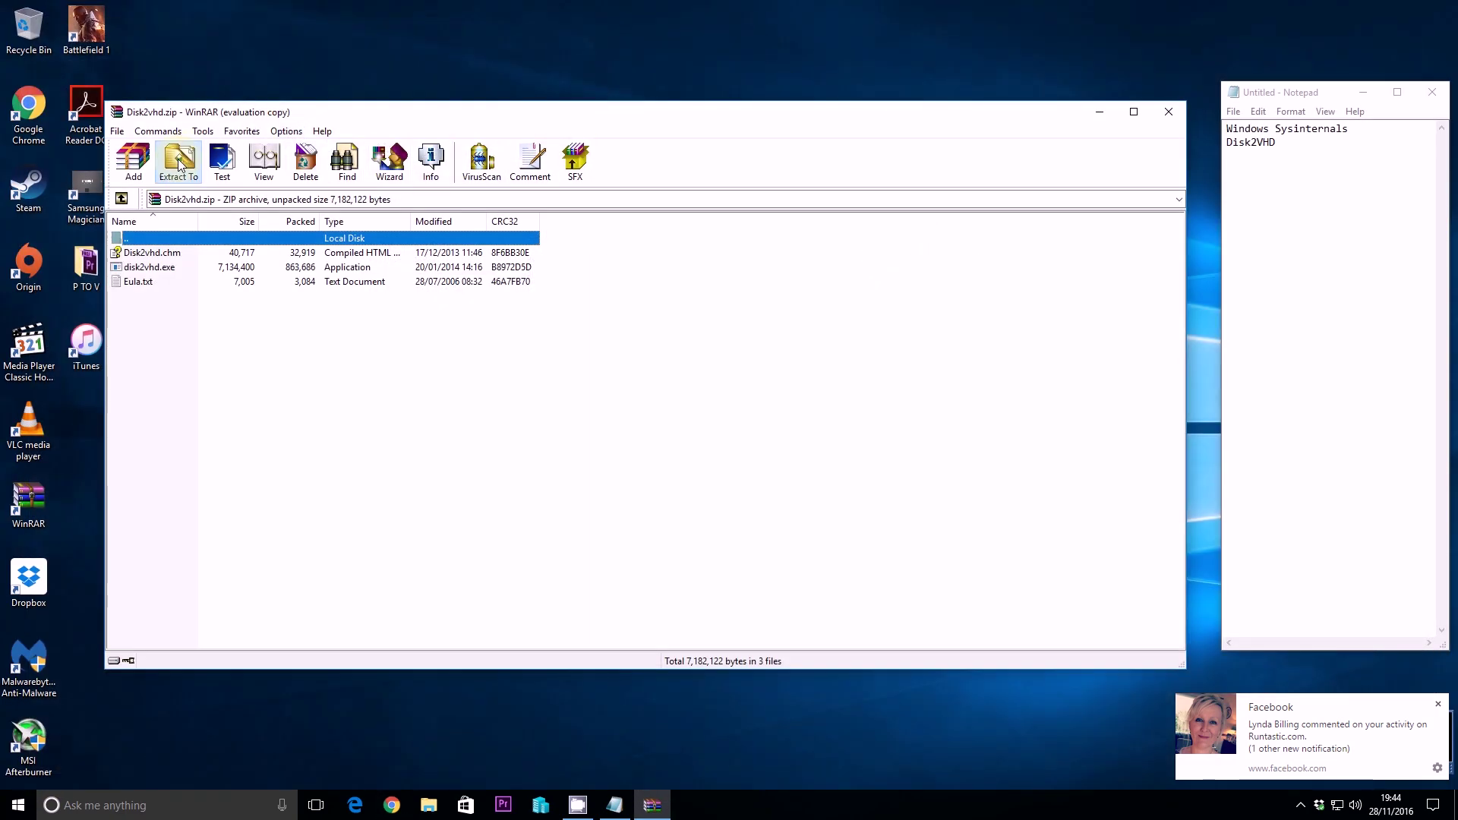
click(178, 161)
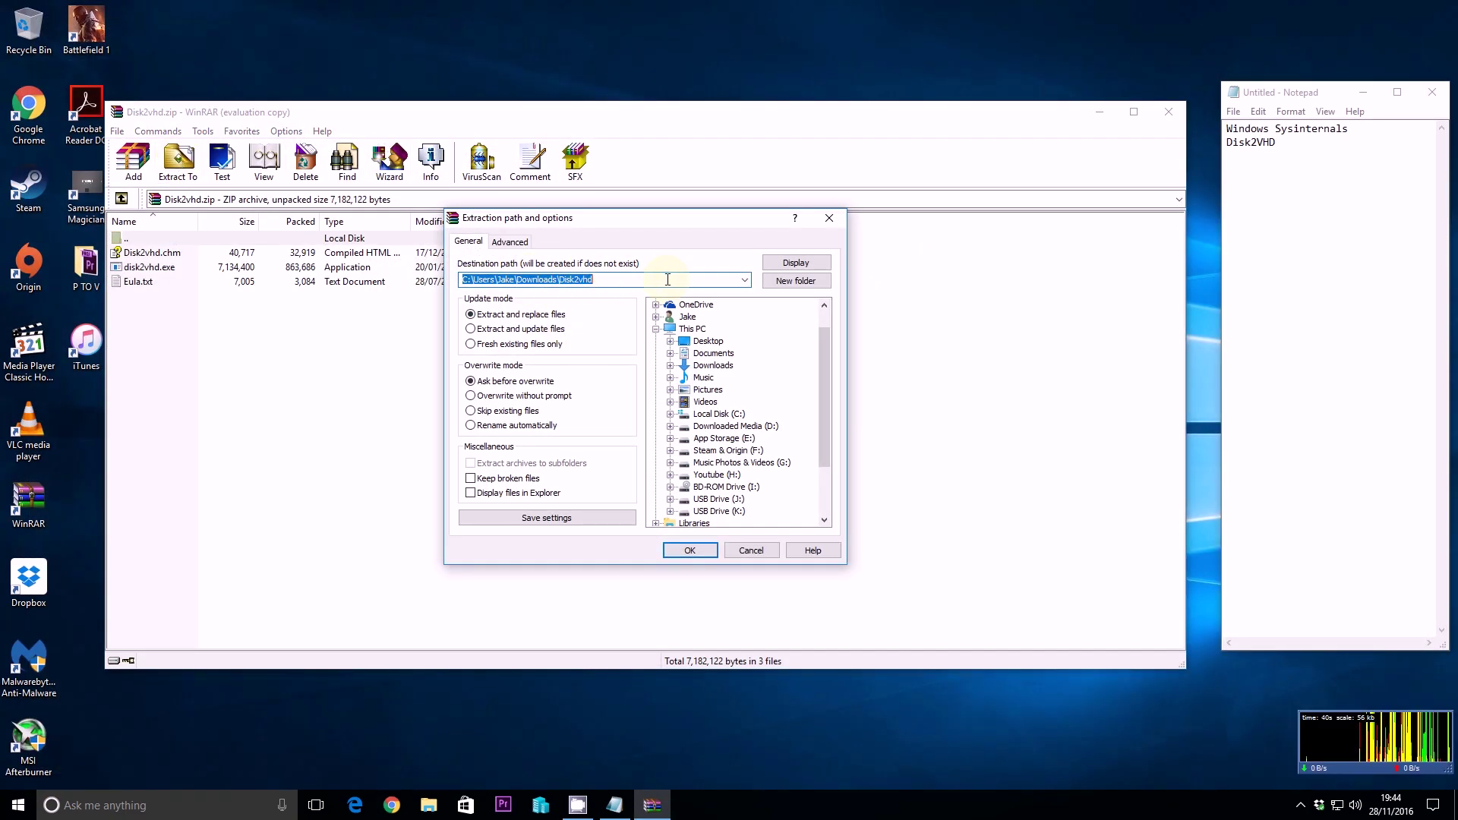
click(688, 551)
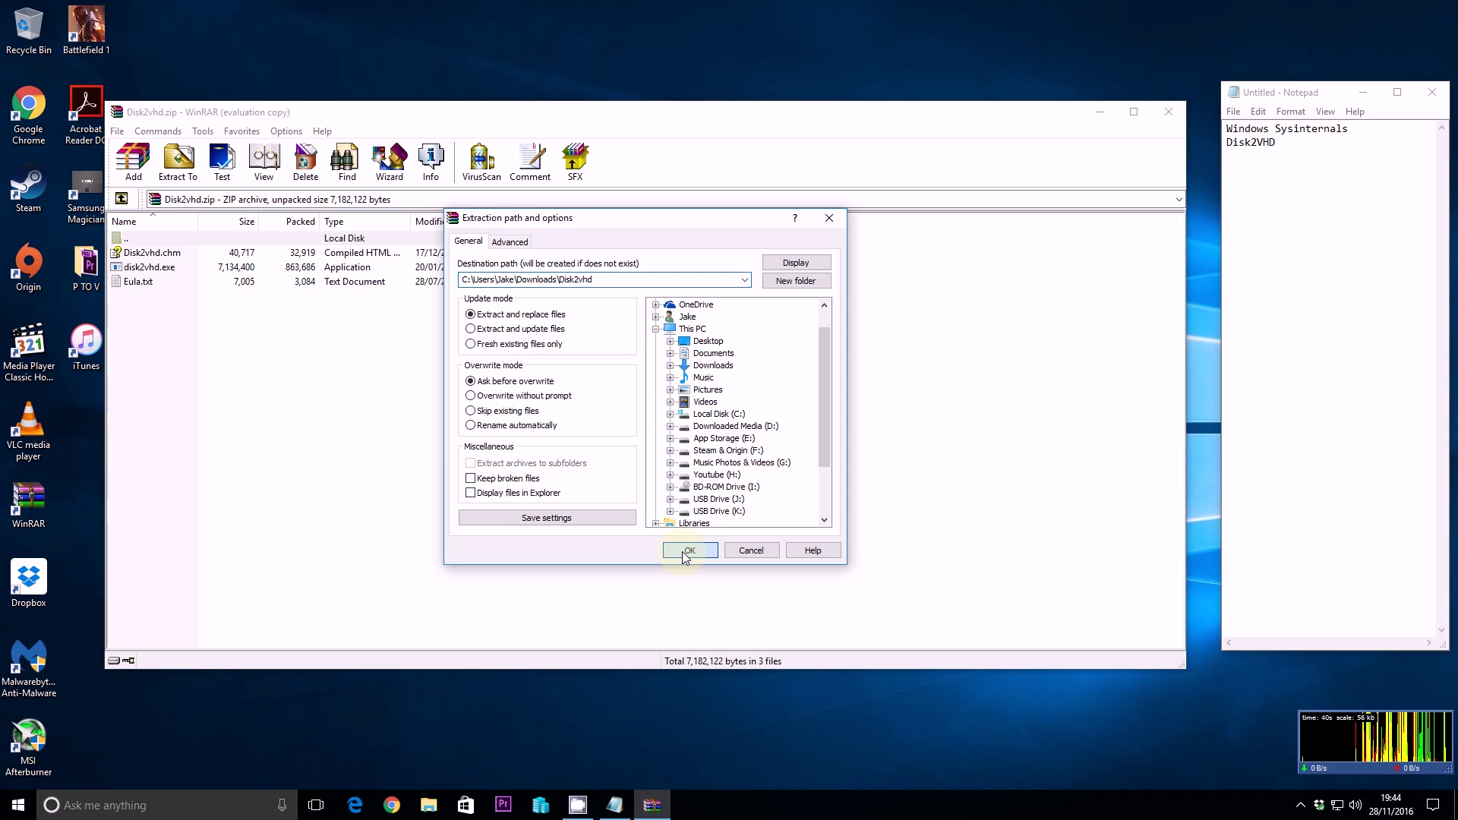
click(1168, 112)
- Open Downloads\Disk2vhd in File Explorer, run disk2vhd.exe, then close the folder window
click(428, 805)
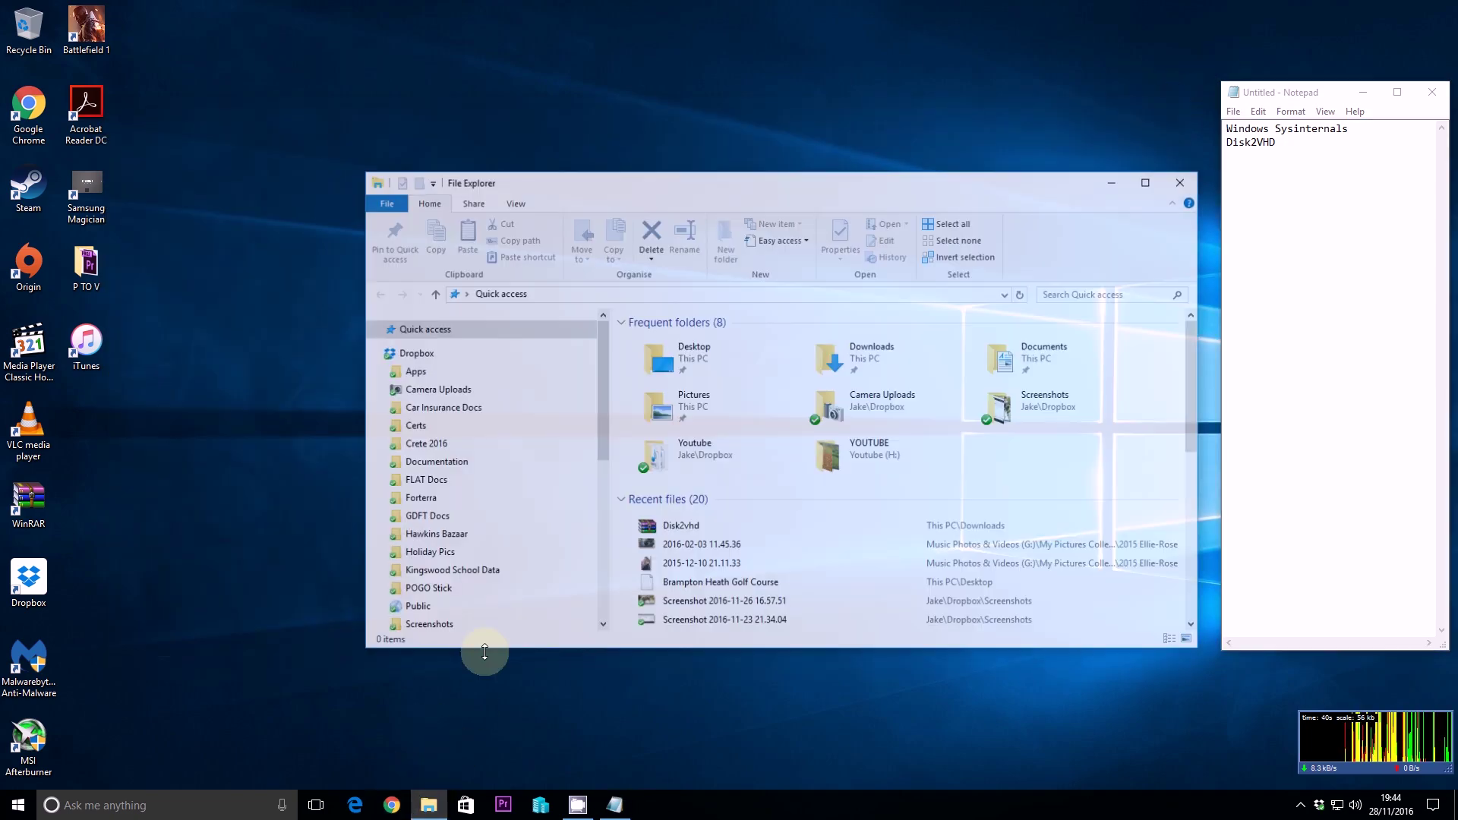
scroll(560, 528, down, 5)
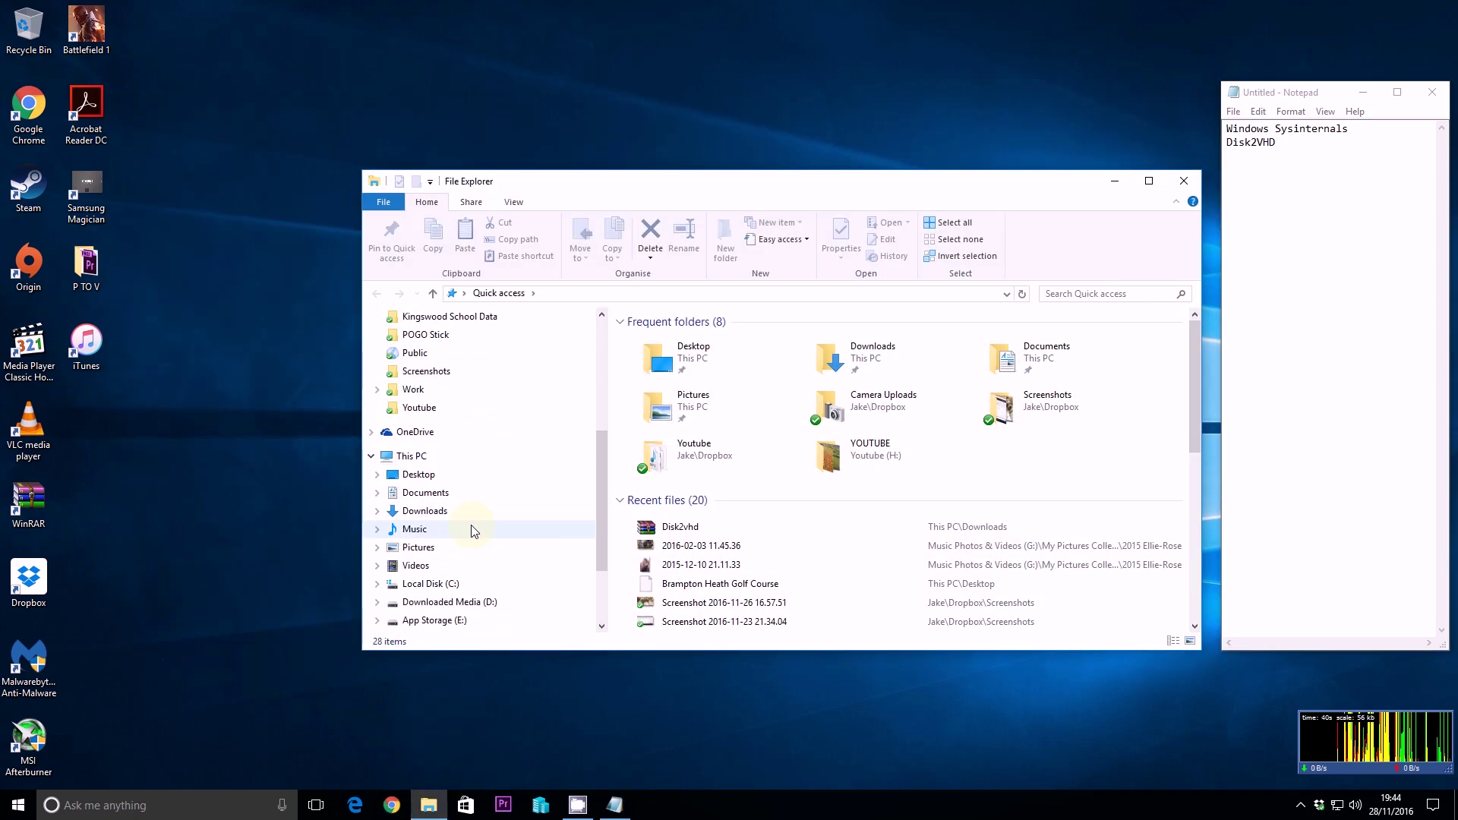
click(419, 493)
click(417, 511)
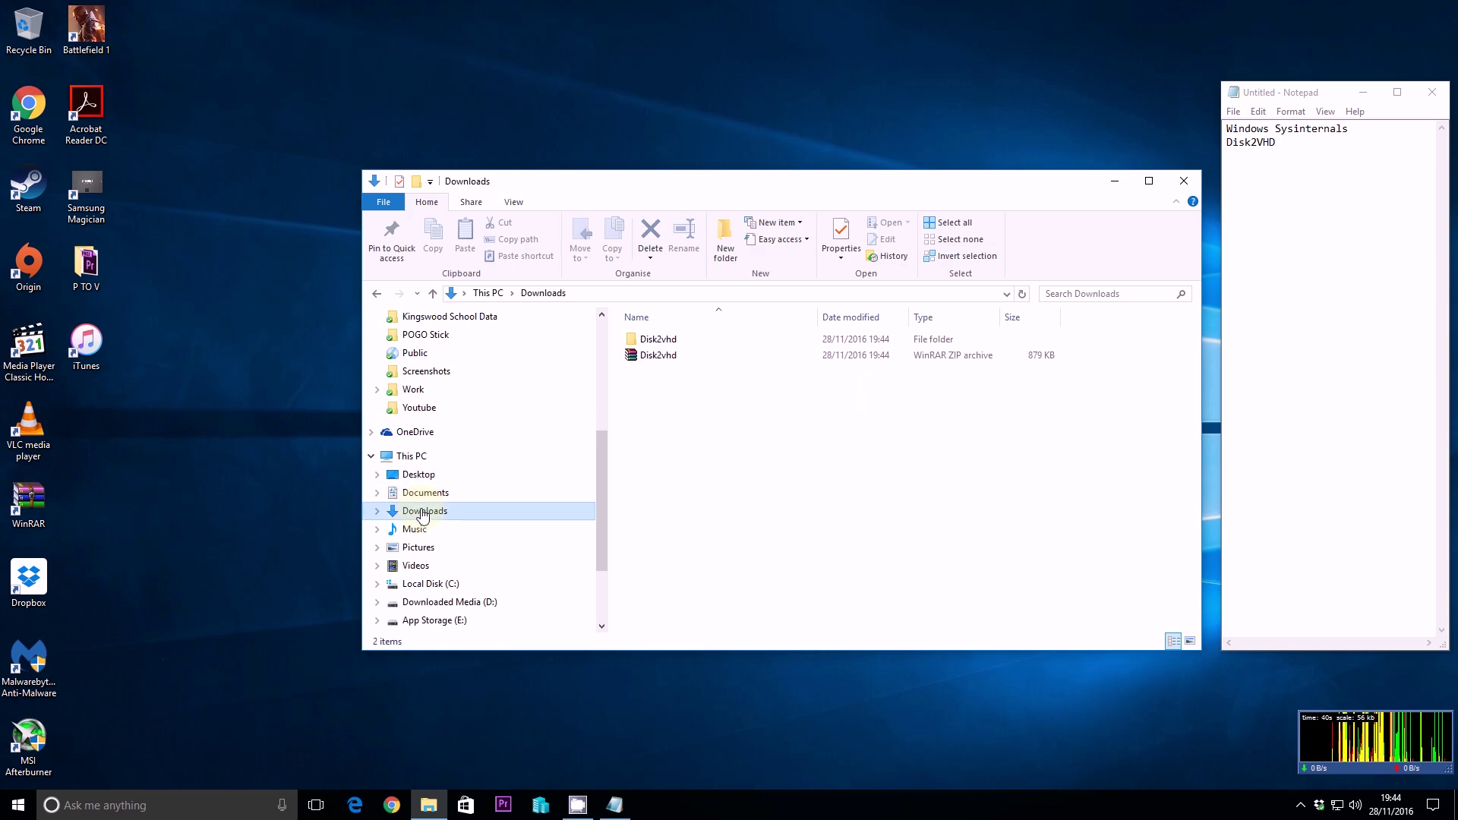
double_click(659, 341)
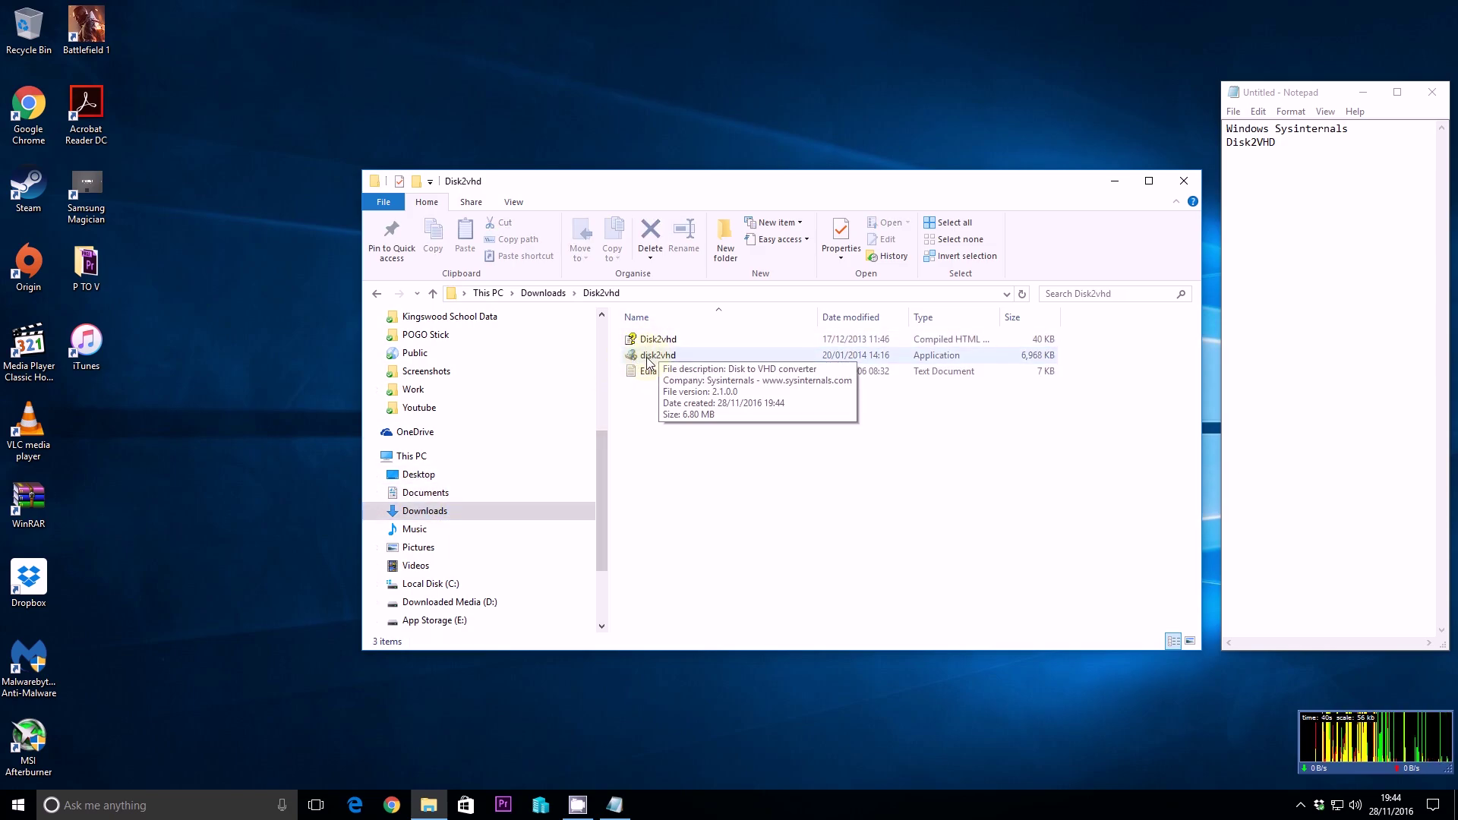
double_click(655, 355)
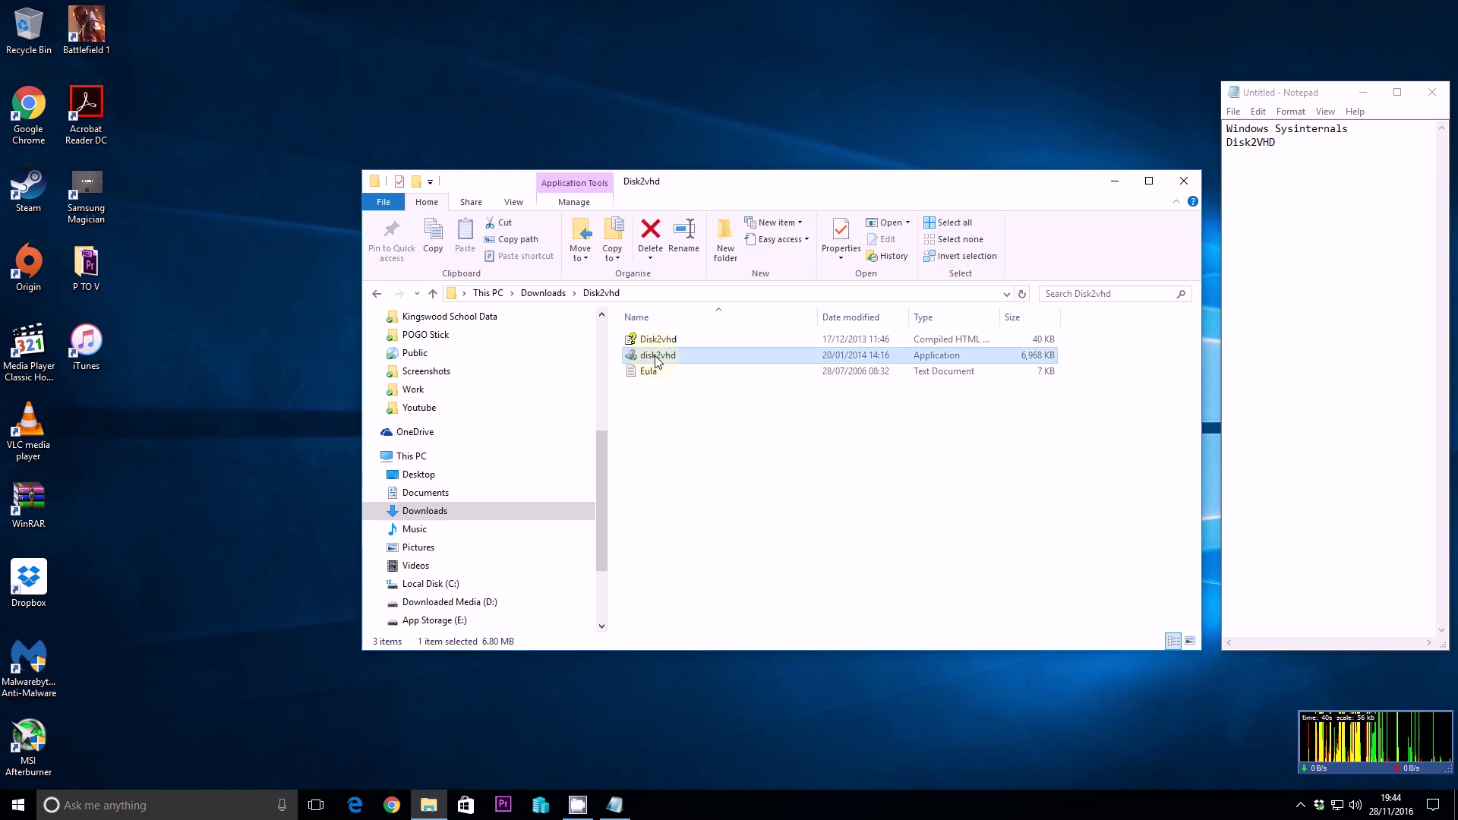
click(1187, 181)
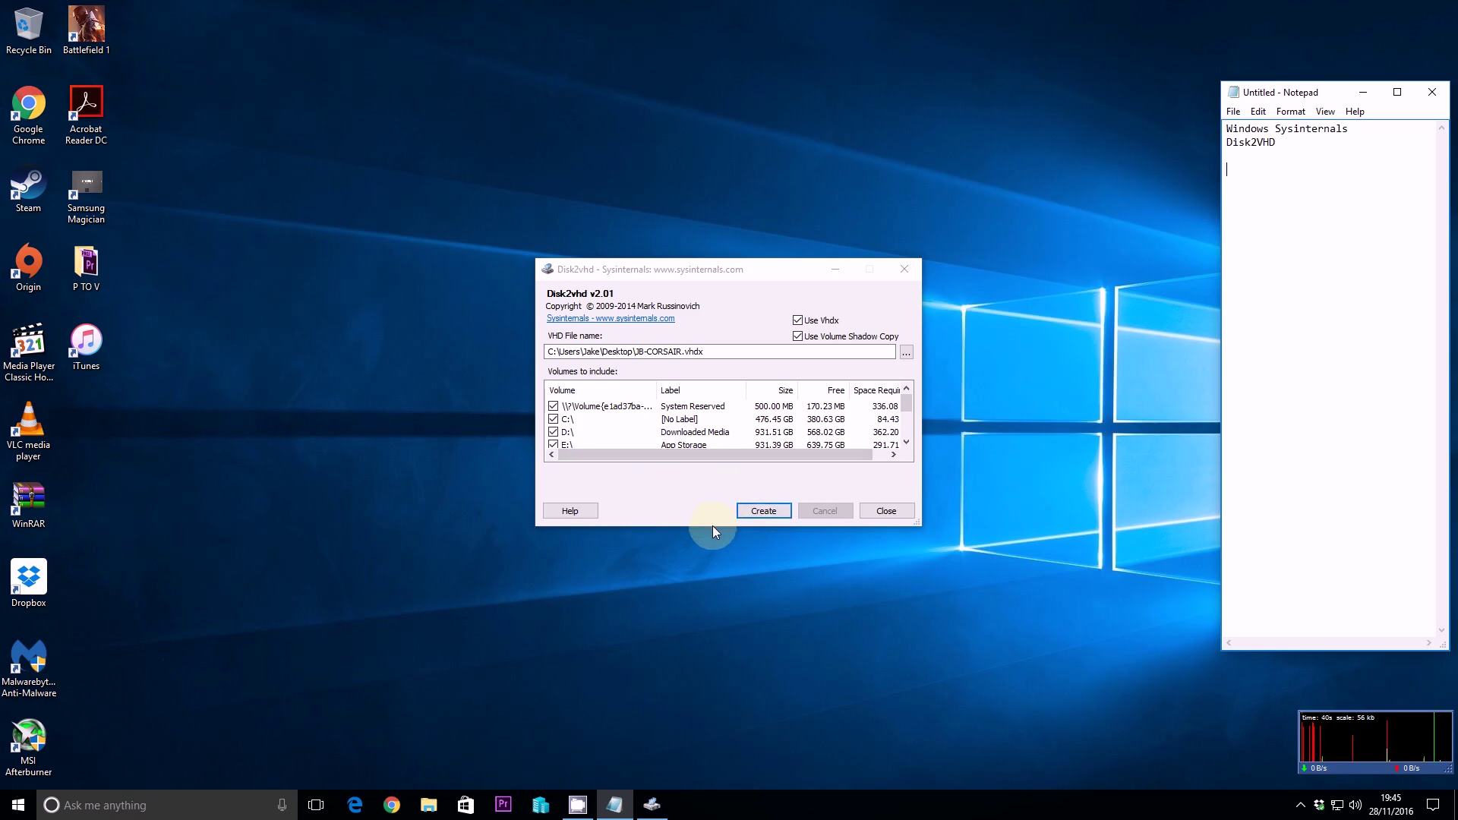
- Untick volumes D: through H:, keeping only System Reserved and C: for imaging
drag(712, 525, 700, 591)
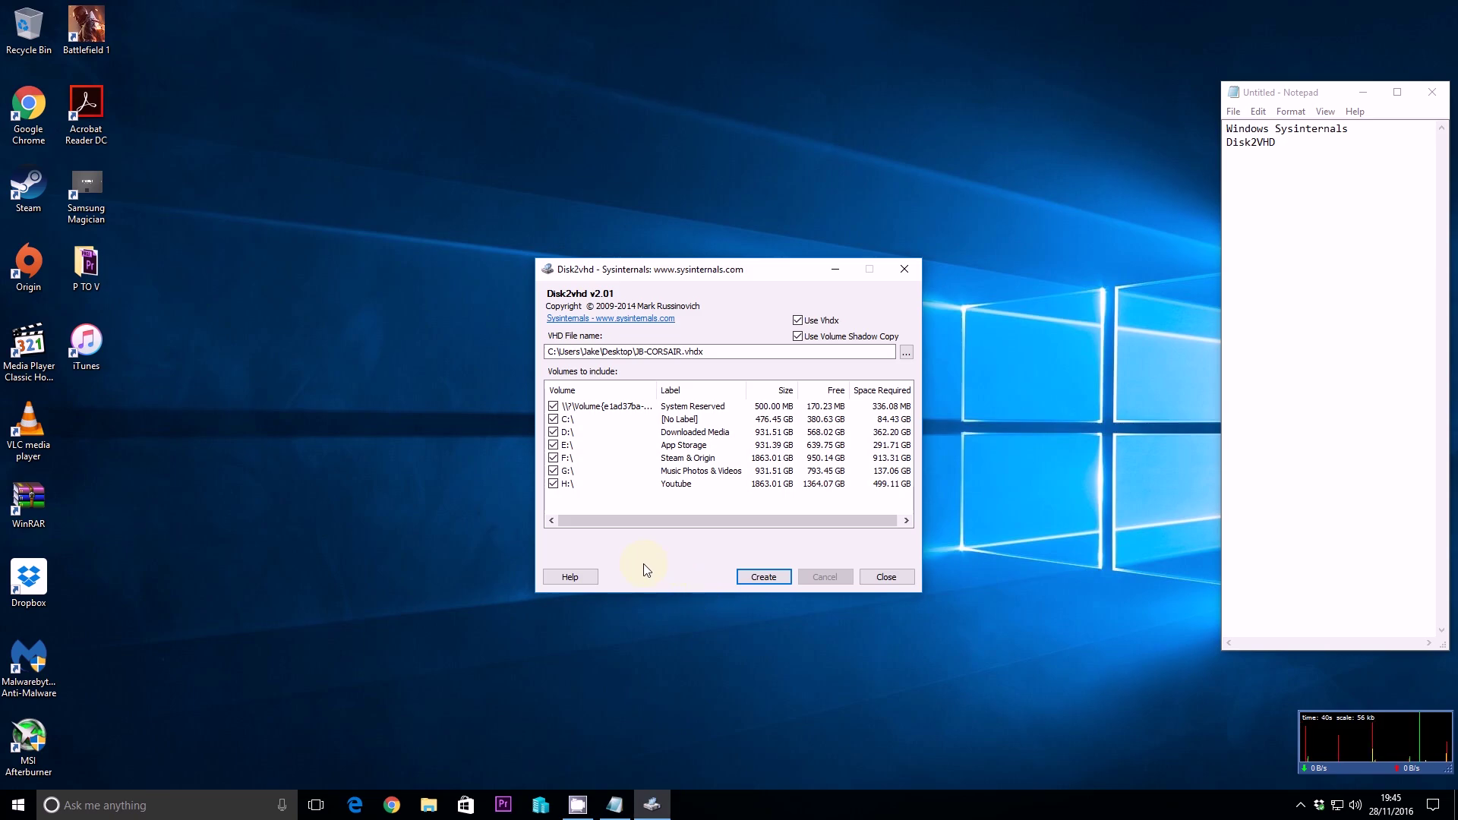
click(553, 484)
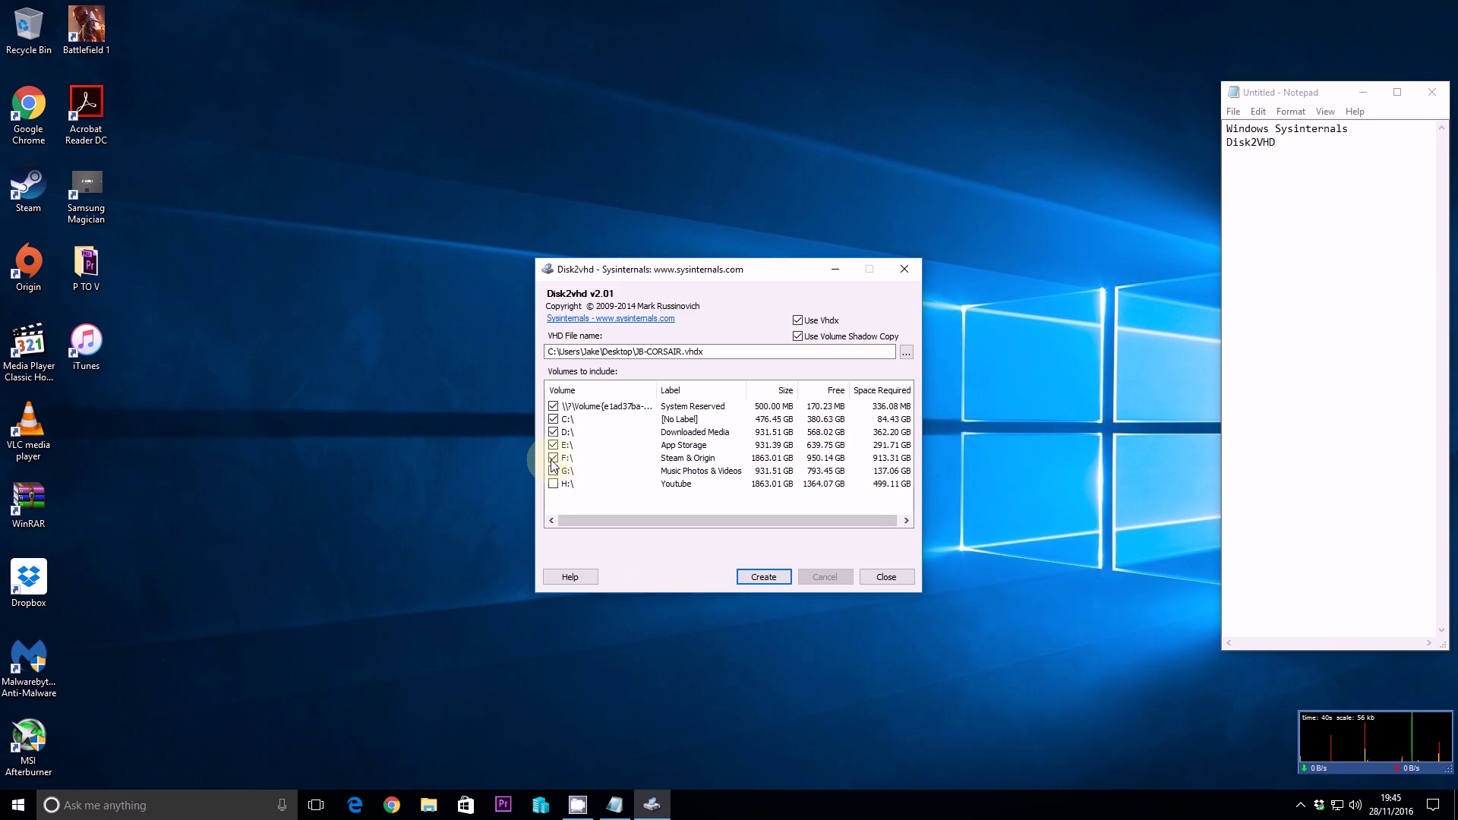
click(553, 458)
click(553, 444)
click(553, 432)
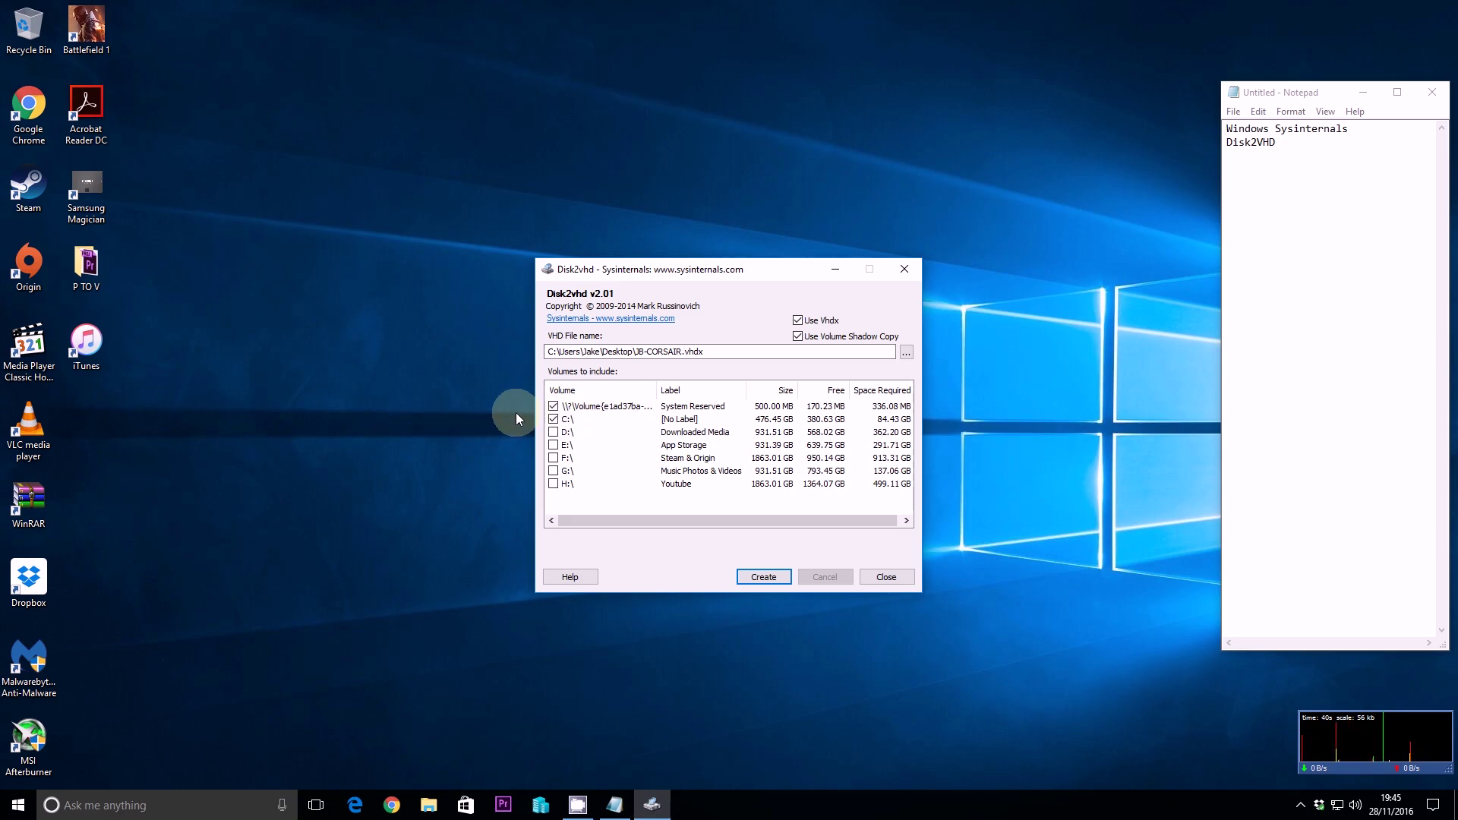
- Start an administrator Command Prompt and centre it on screen
key(super+r)
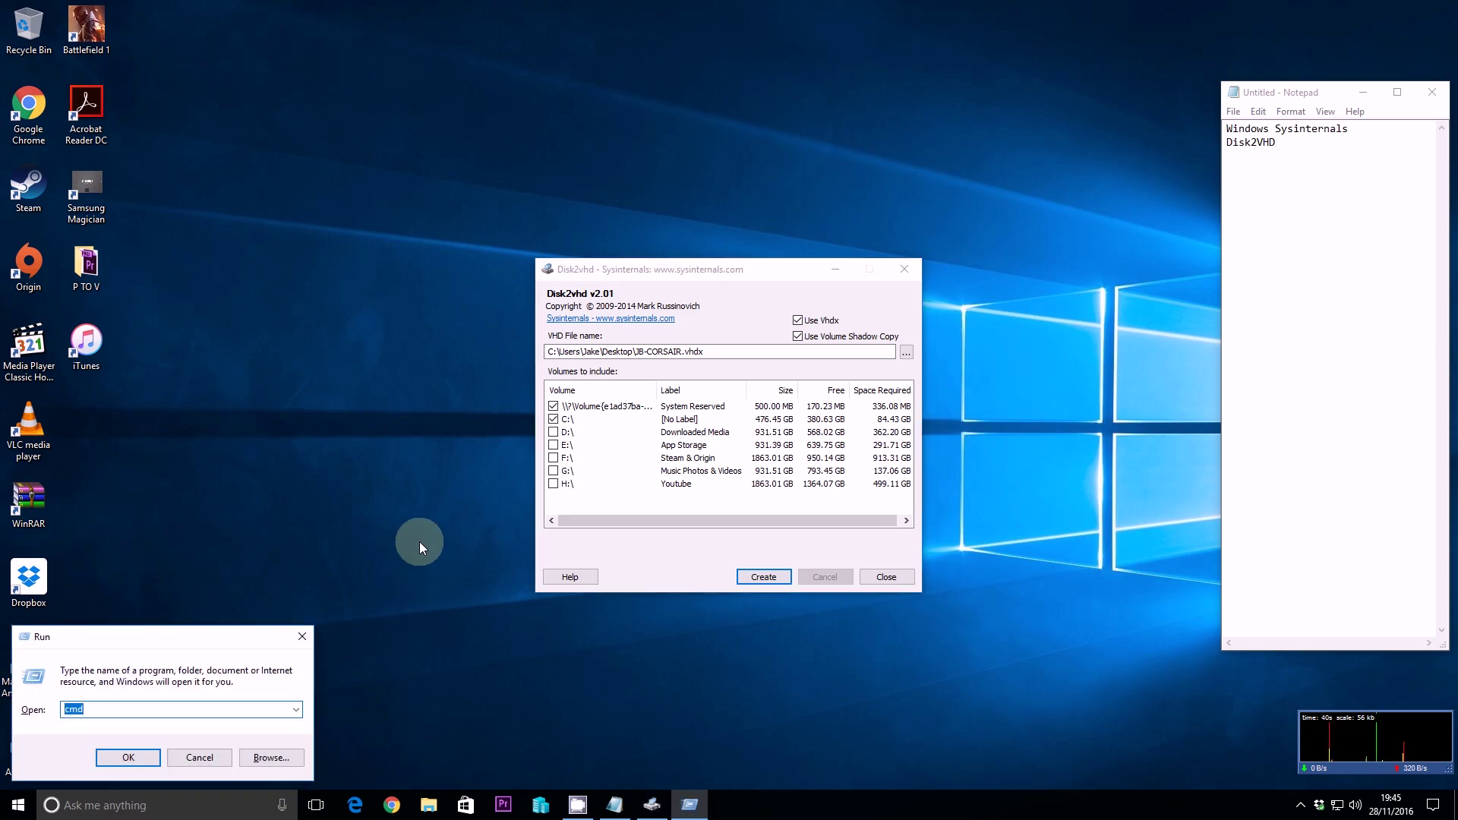
key(Return)
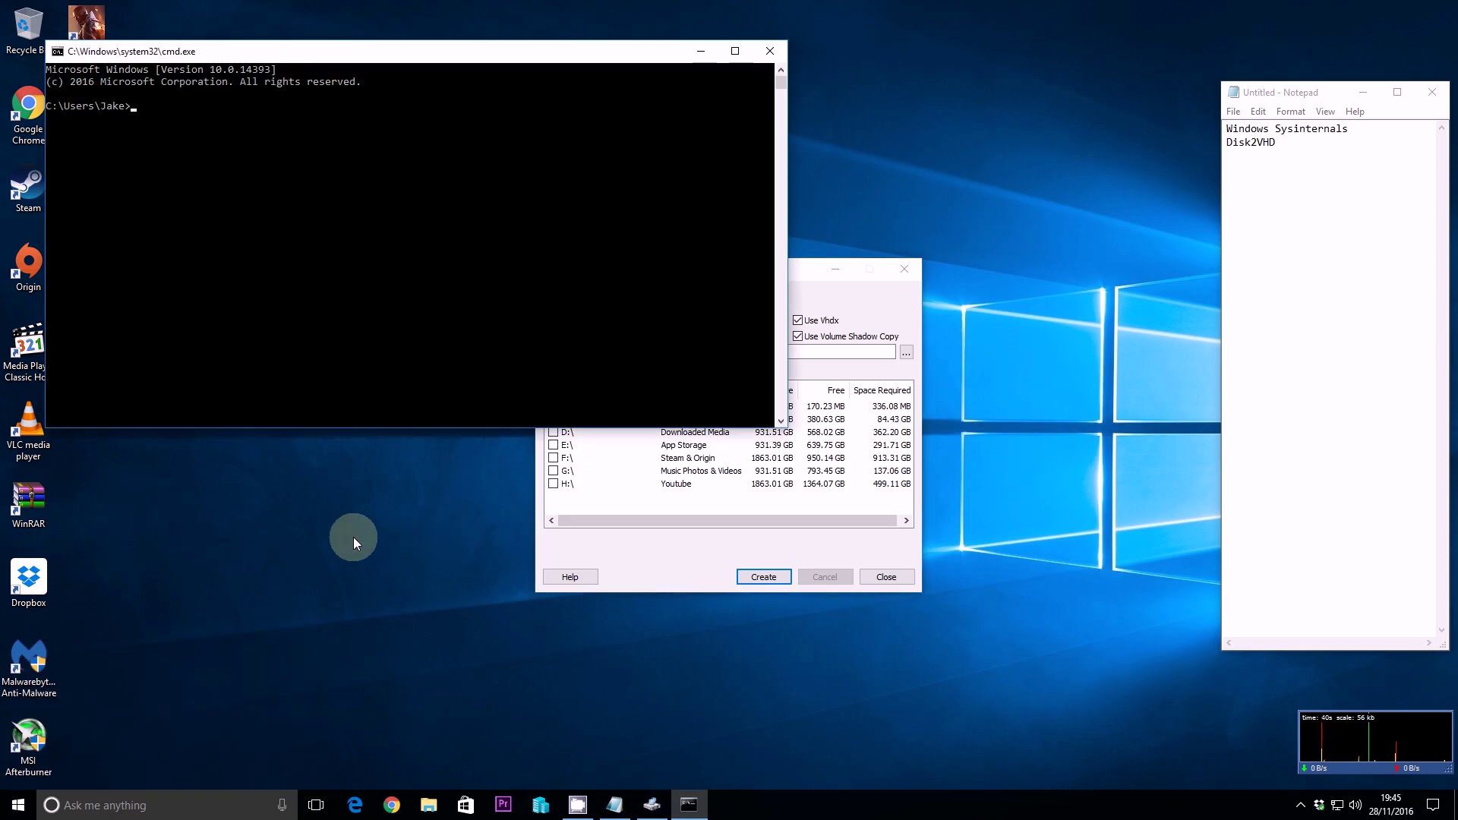
right_click(691, 802)
right_click(661, 723)
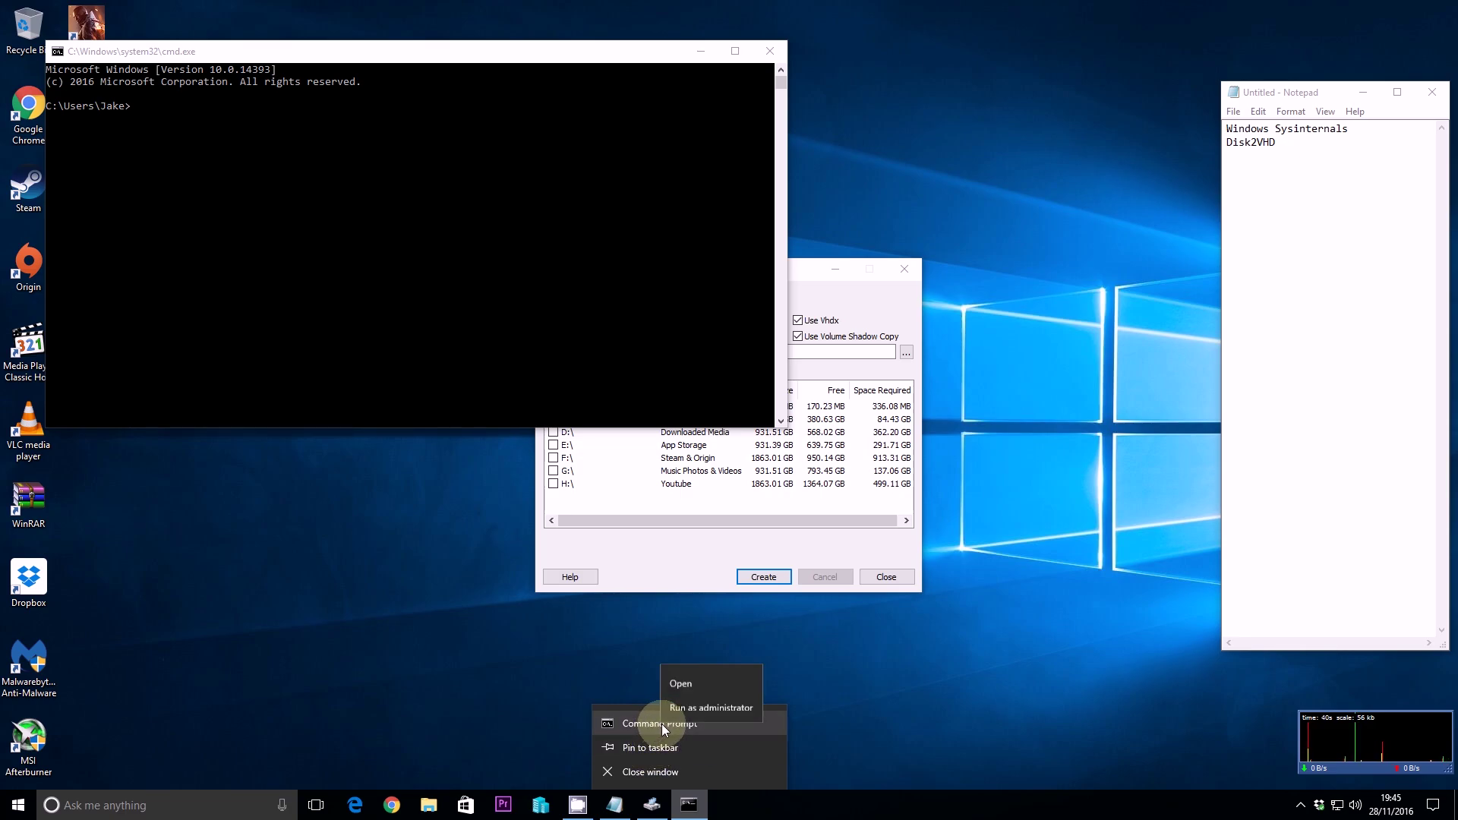
click(703, 649)
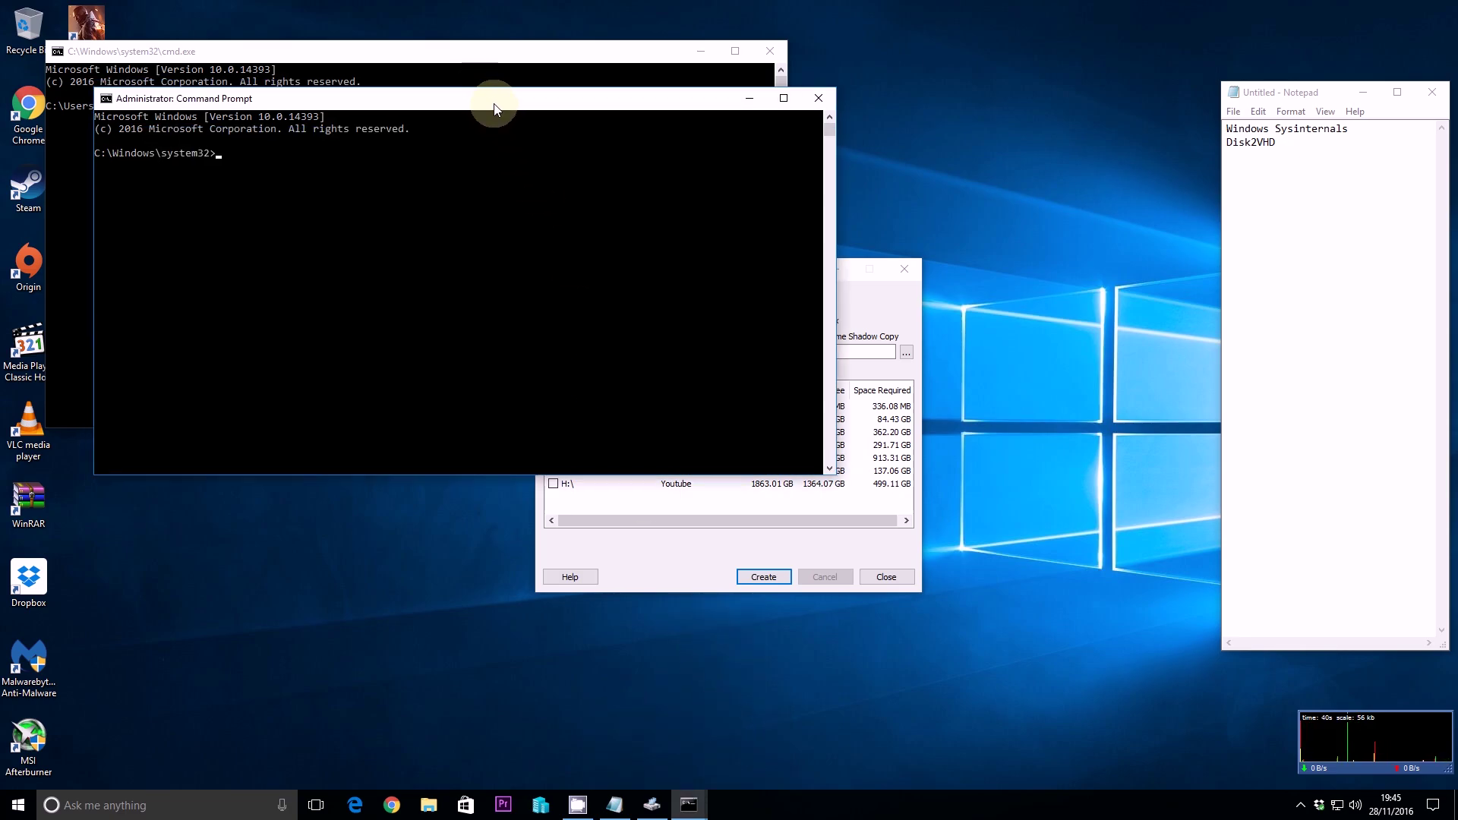
drag(492, 104, 755, 297)
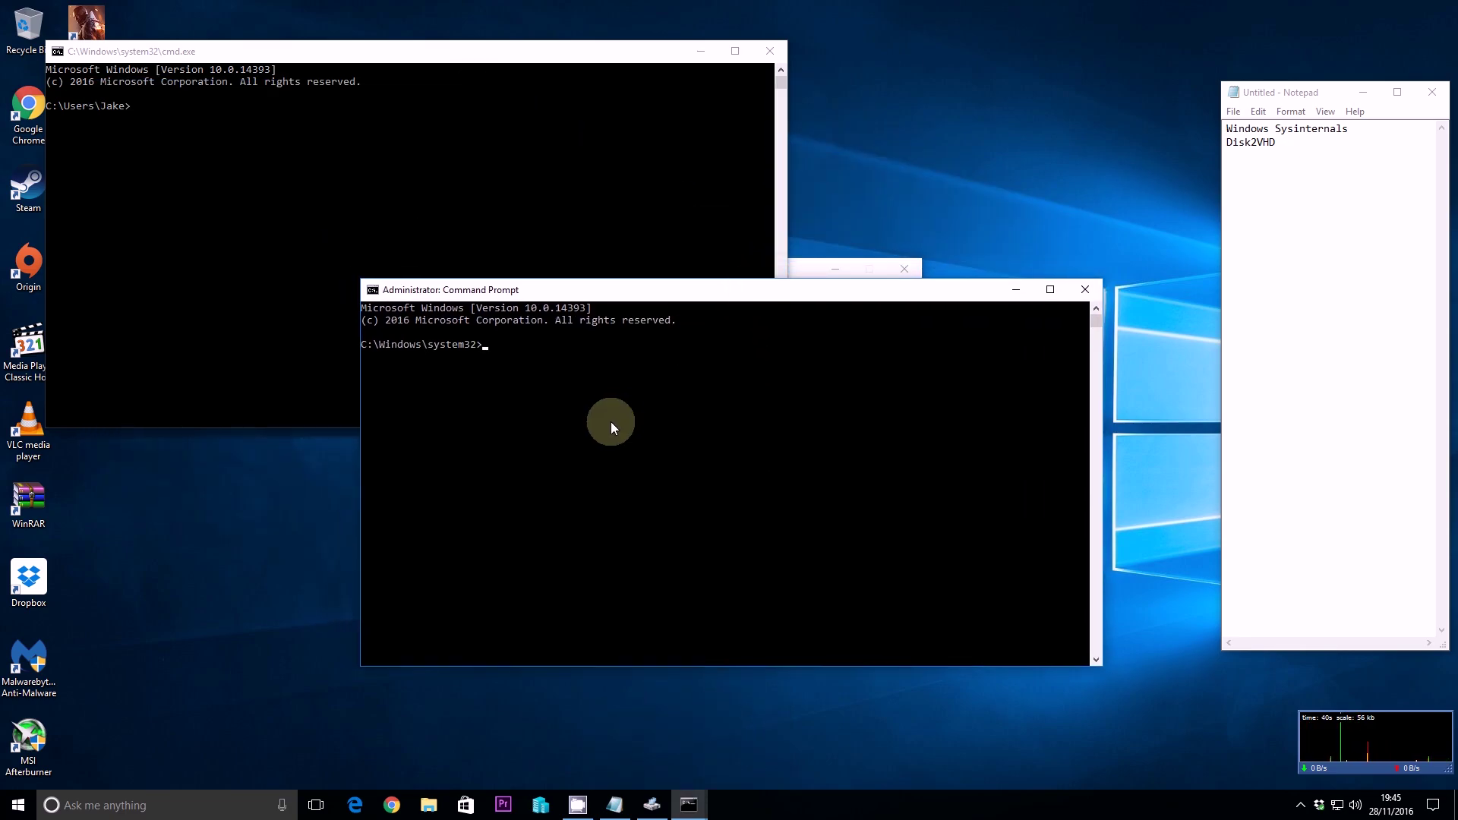
- Run 'vssadmin list writers', confirm all writers are stable, then close both consoles
text(vssadmin list wri)
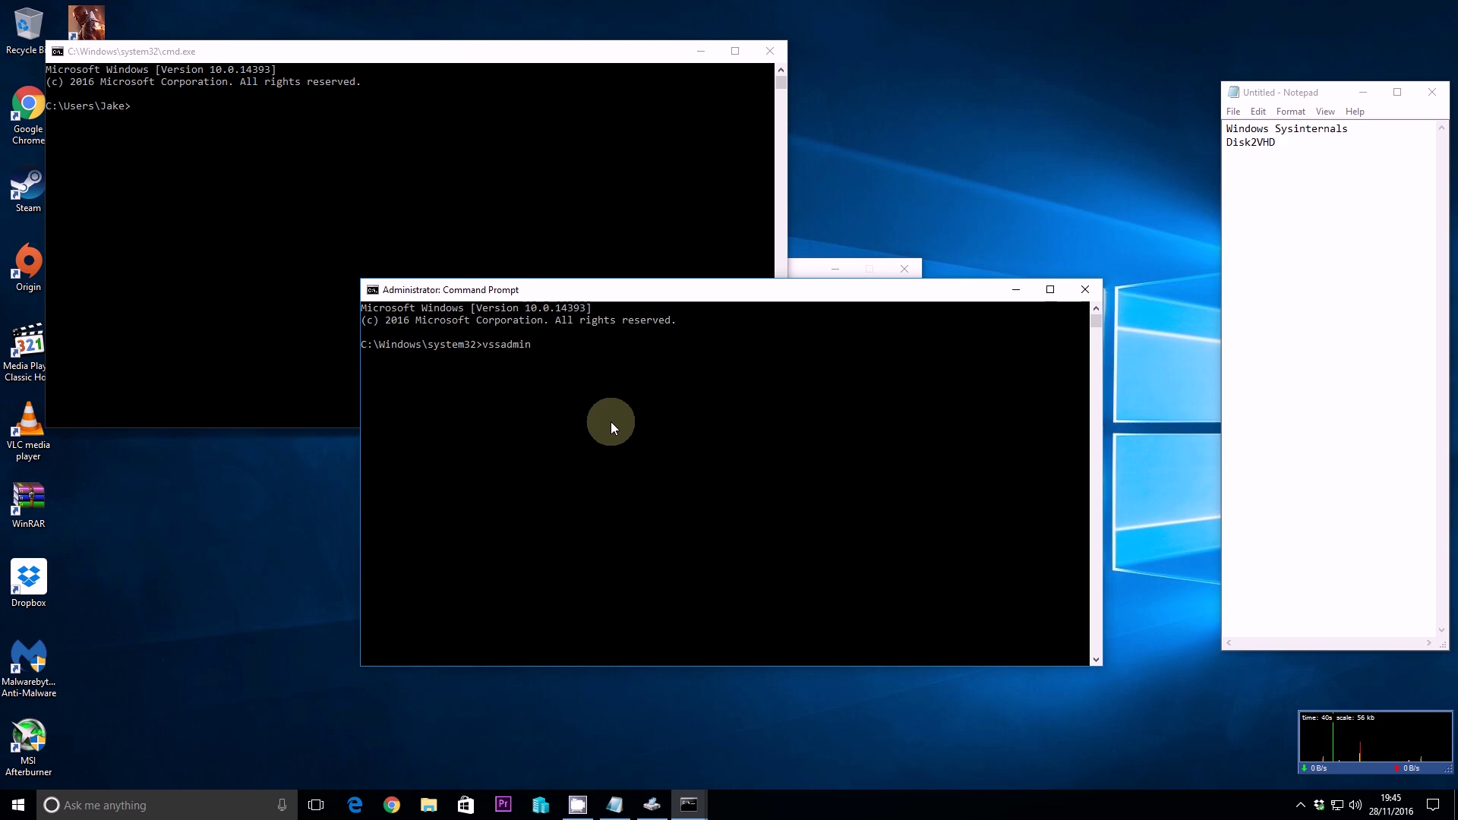
text(ters)
key(Return)
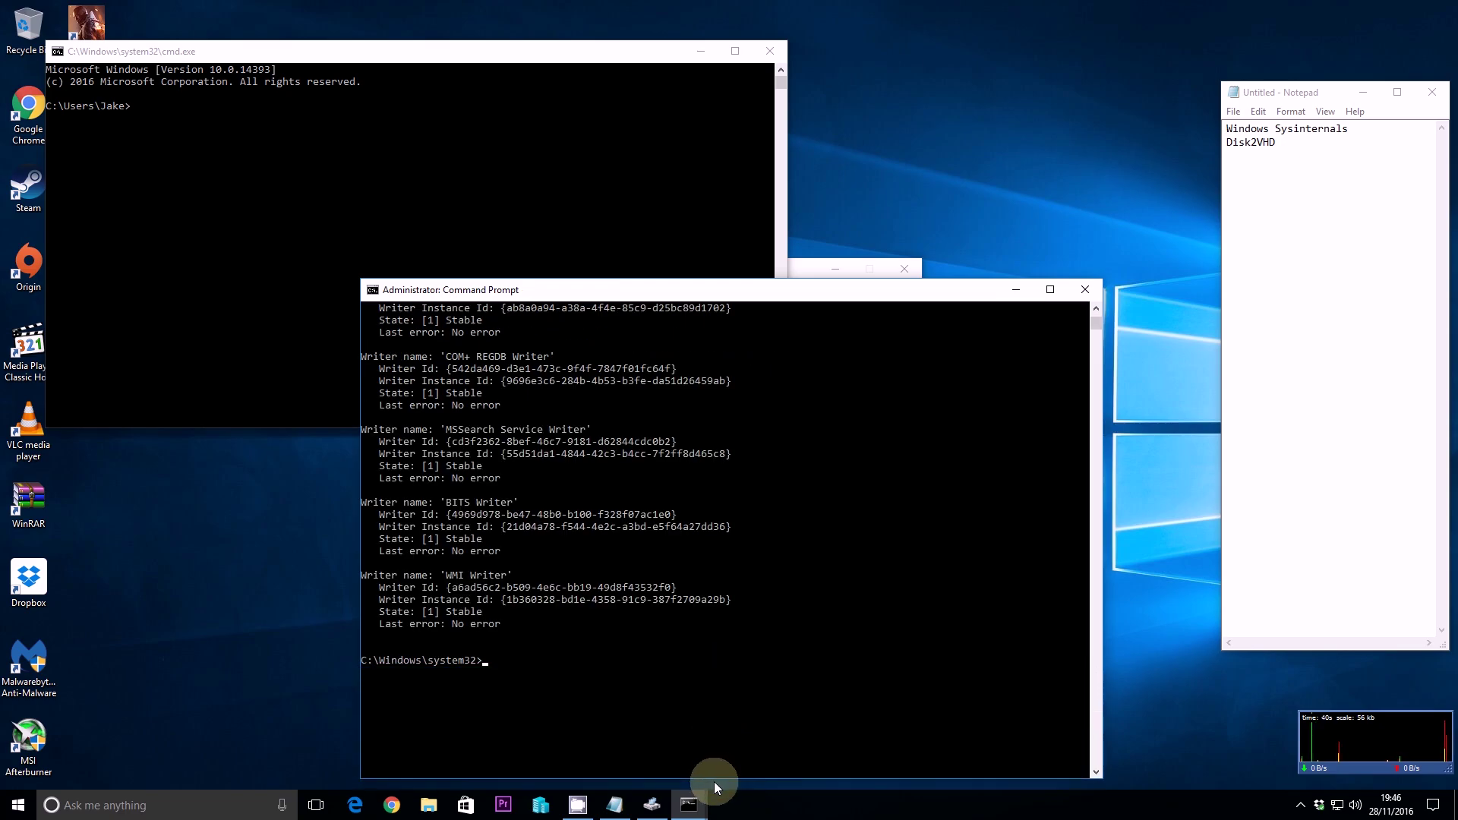
click(1097, 310)
click(1097, 310)
click(1096, 310)
click(1097, 310)
click(1096, 310)
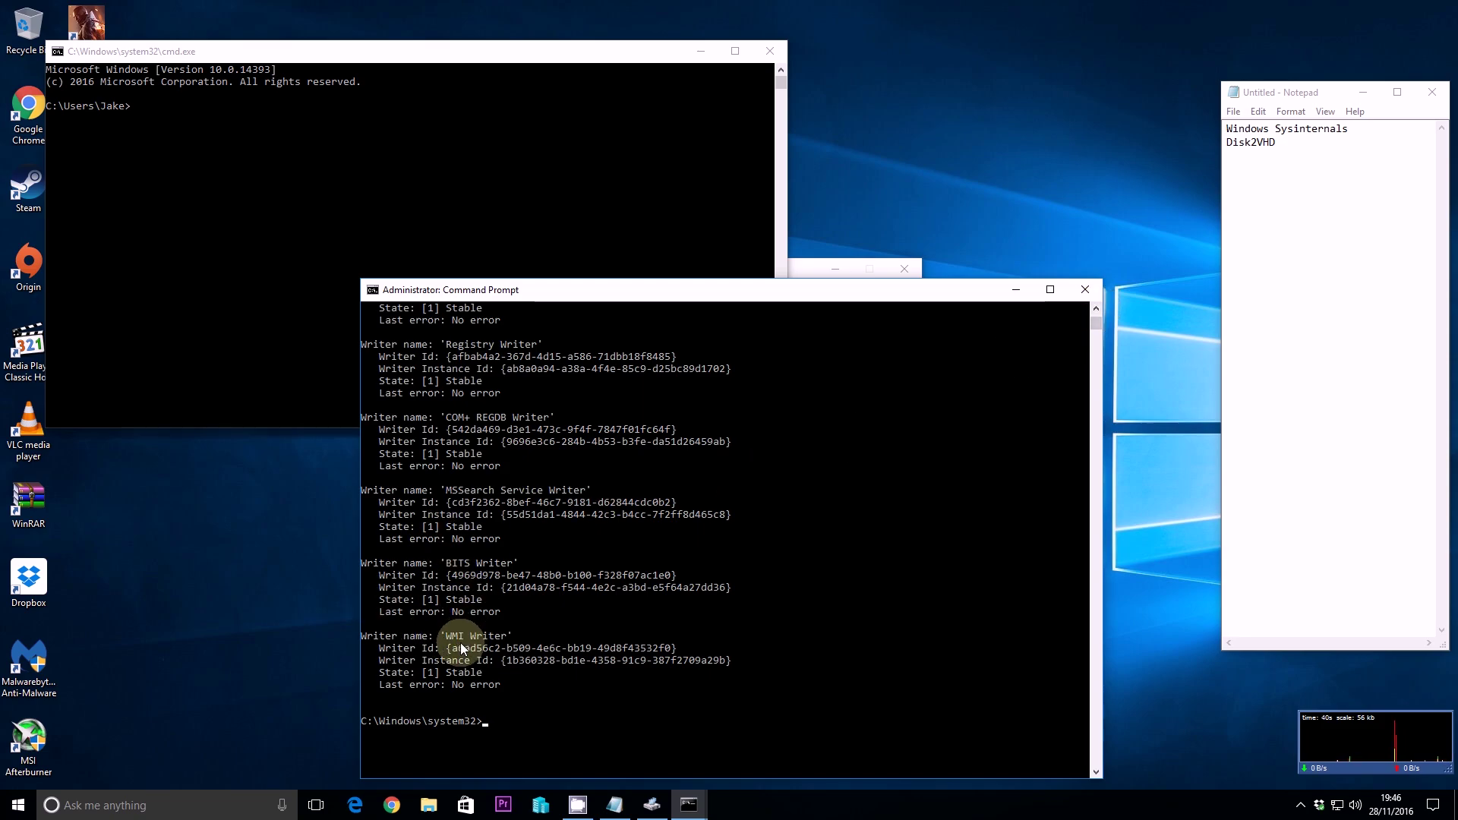
drag(1095, 312, 1092, 310)
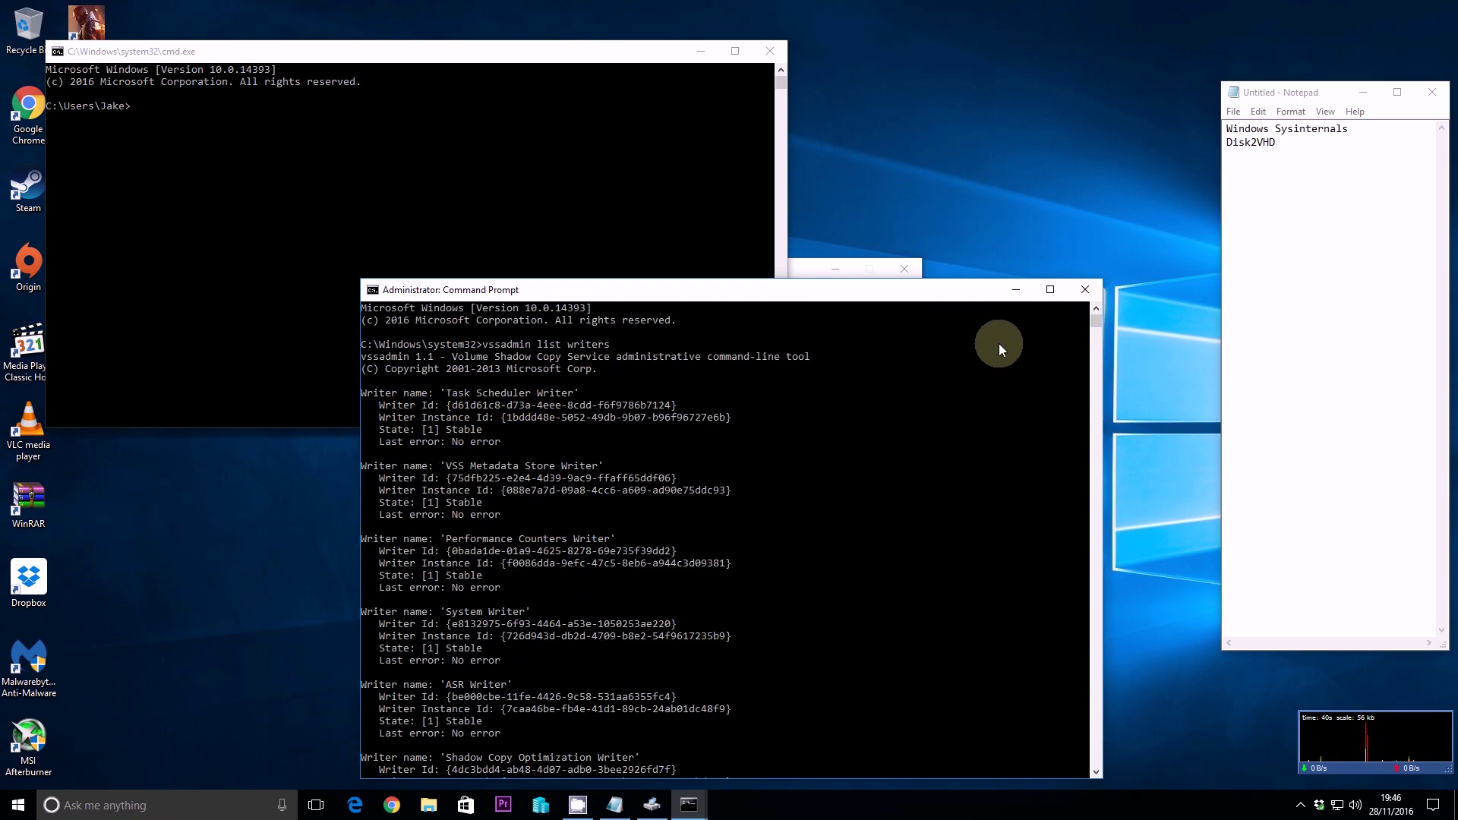
click(1088, 293)
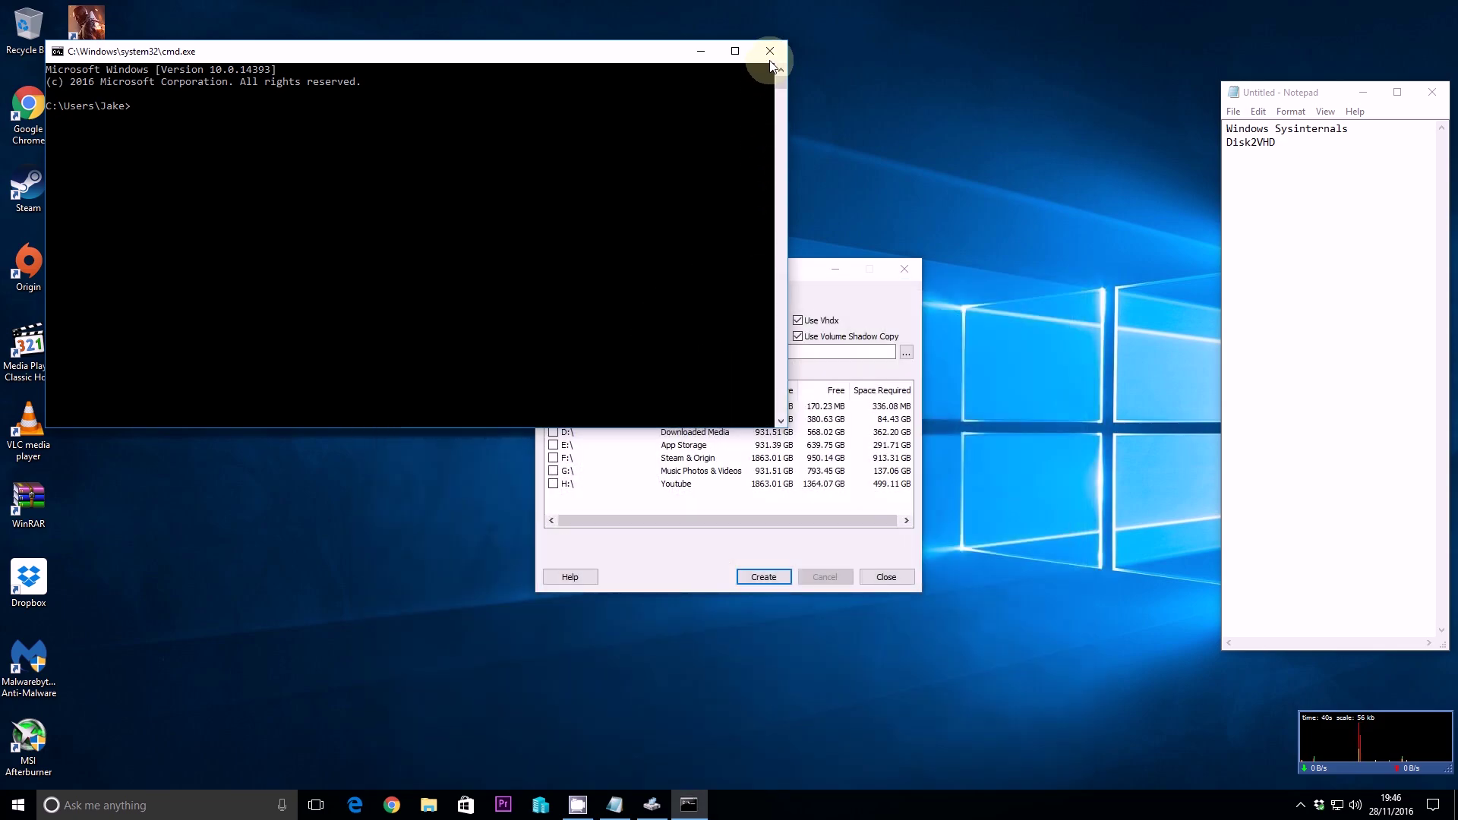
click(770, 59)
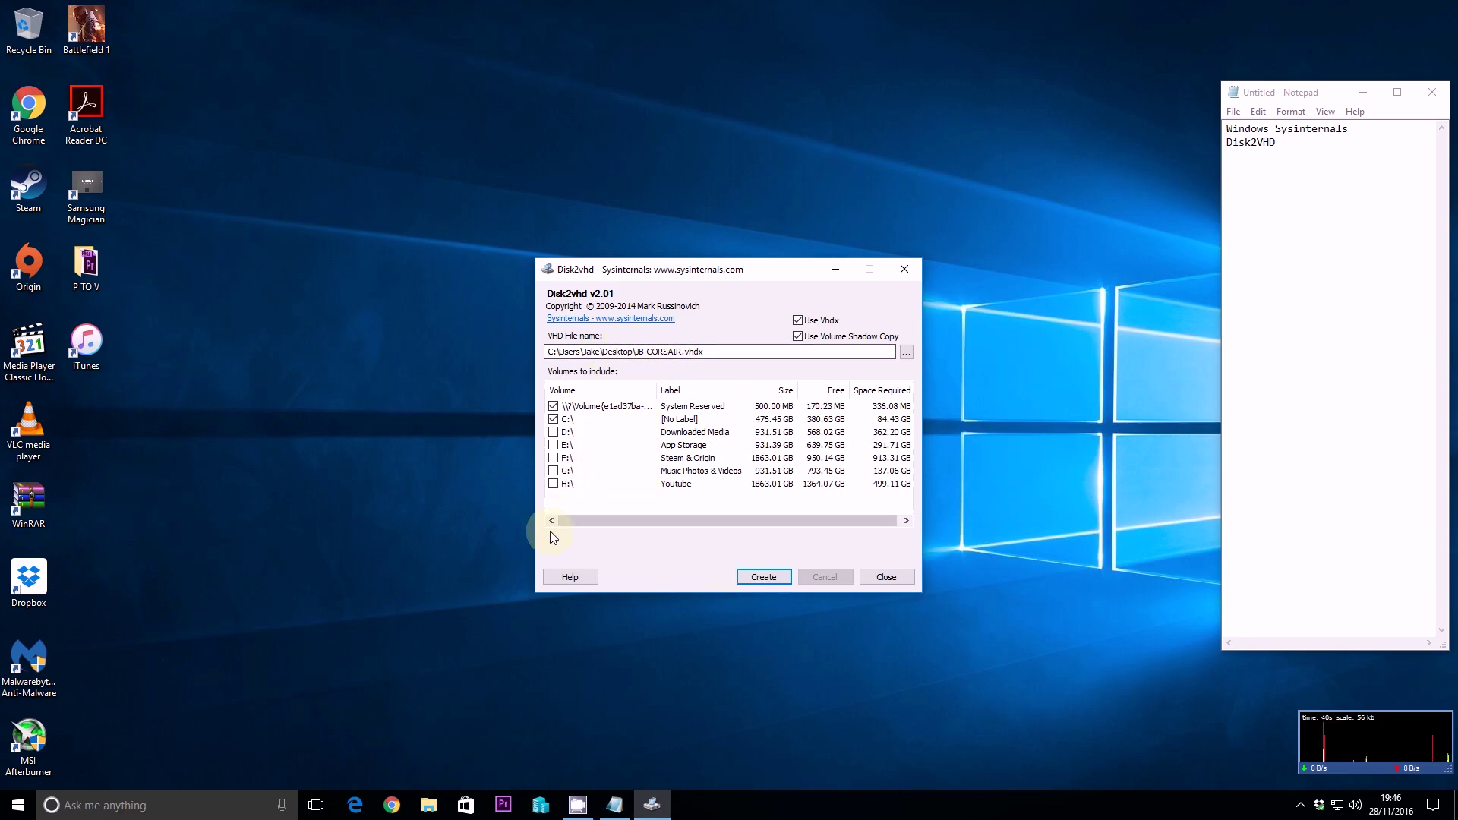
- Start creating JB-CORSAIR.vhdx from the System Reserved and C: volumes
click(765, 575)
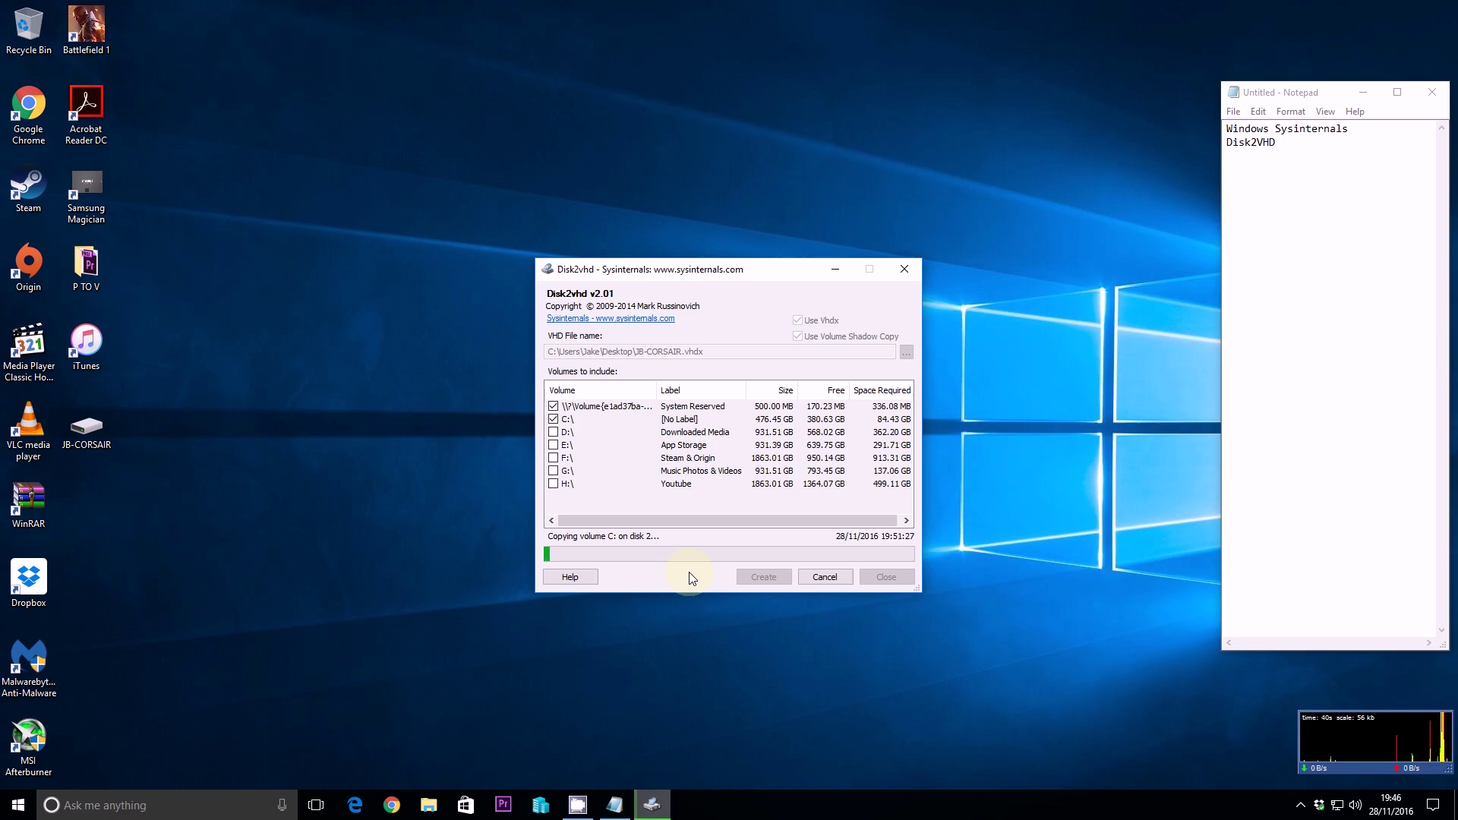
- Check the Disk 2 (C:) read and write speeds on Task Manager's Performance tab
right_click(775, 793)
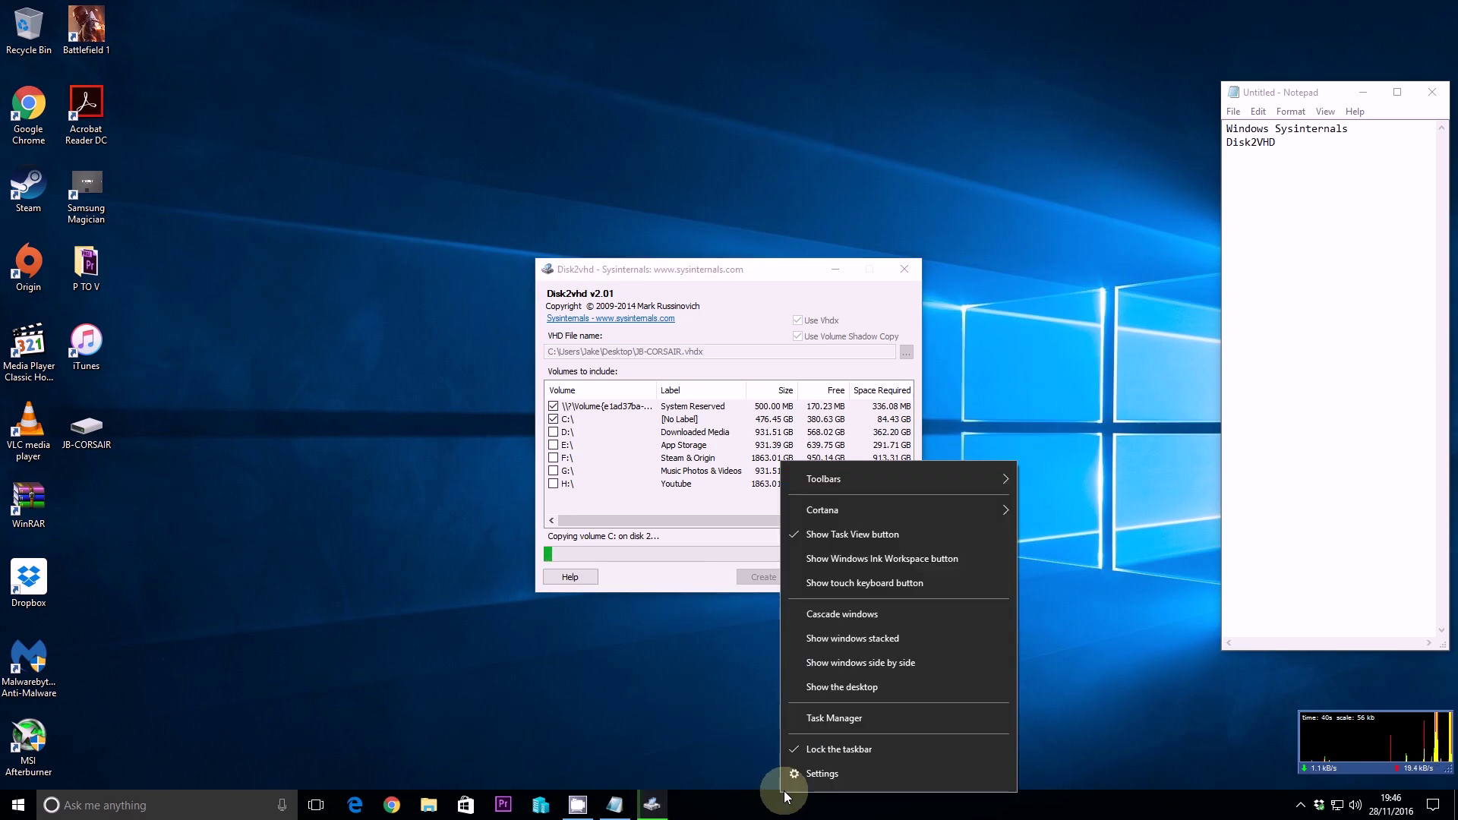
click(834, 721)
click(757, 243)
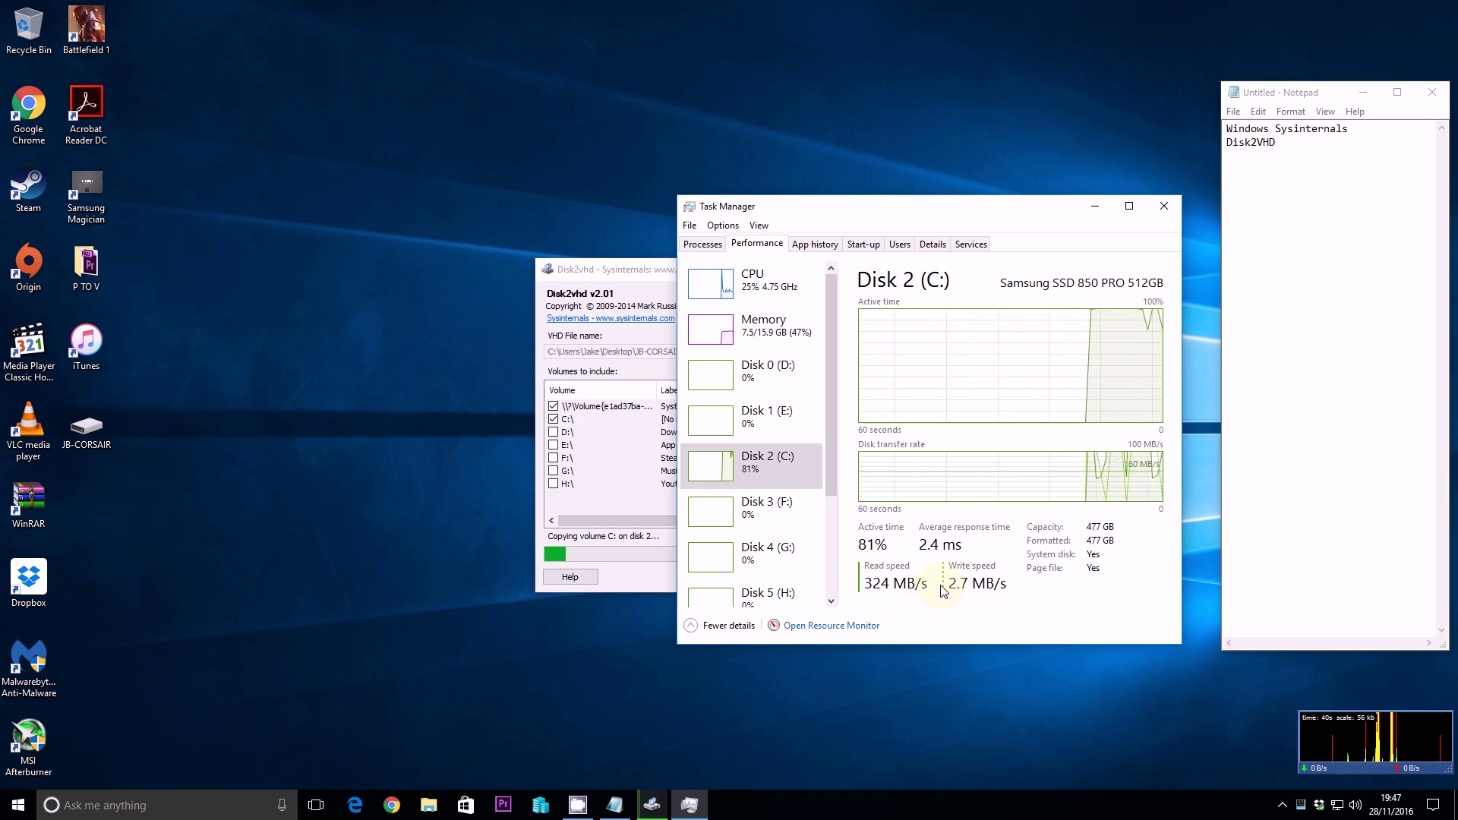
click(84, 432)
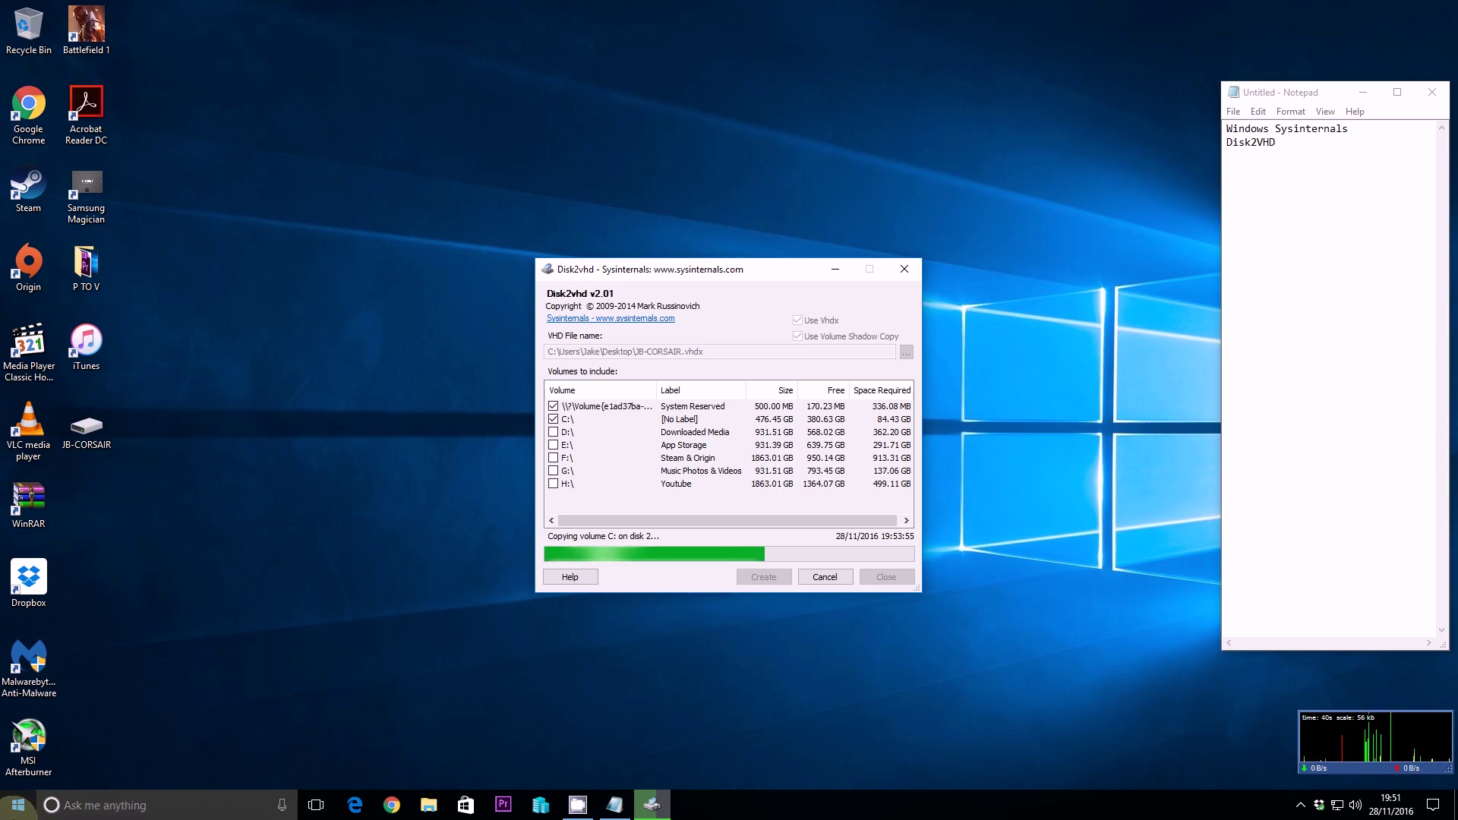
- Watch the disk and CPU graphs in Task Manager until the VHD export completes successfully
click(15, 815)
click(793, 703)
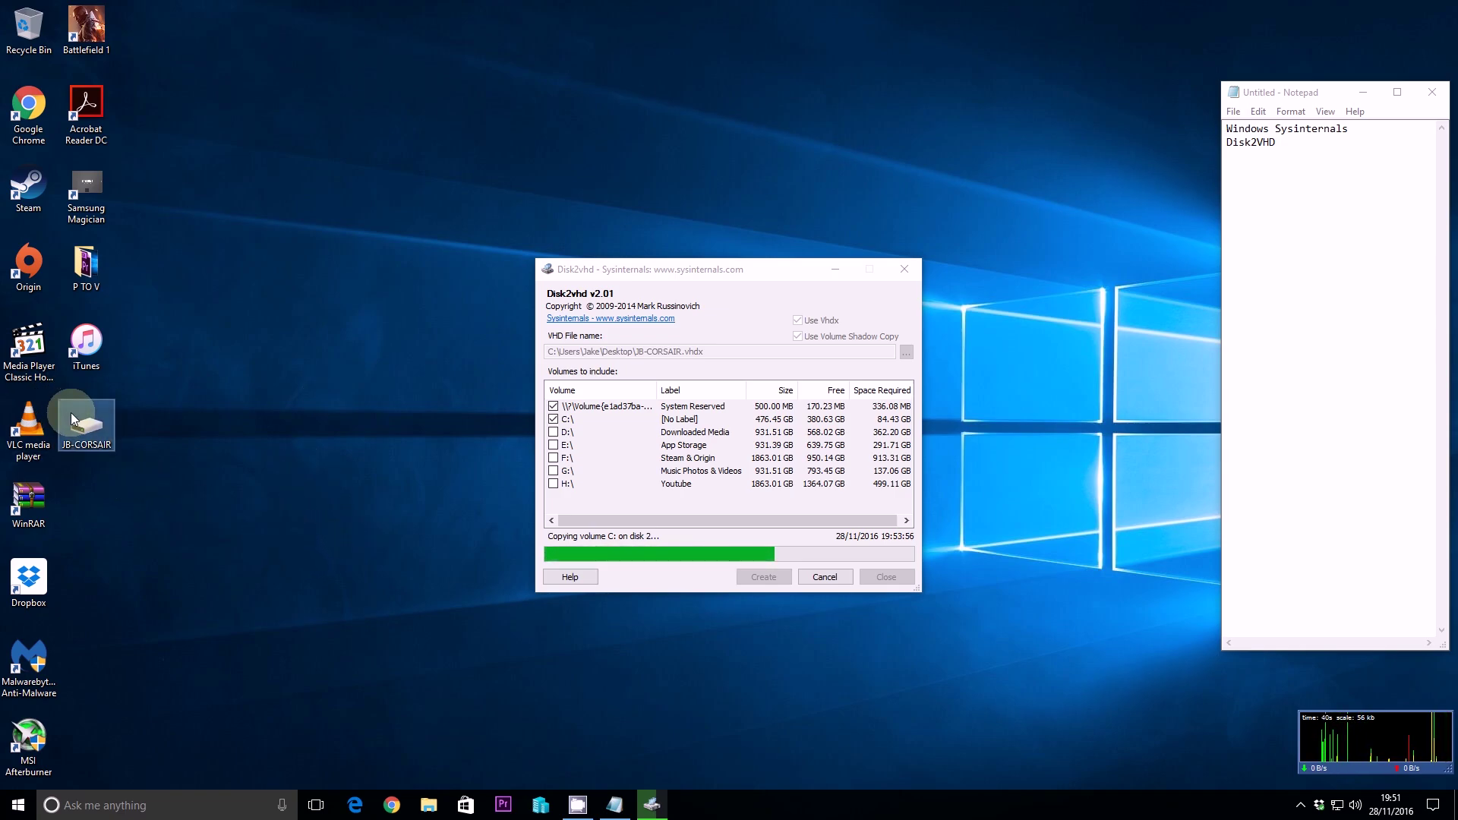
mouse_move(73, 411)
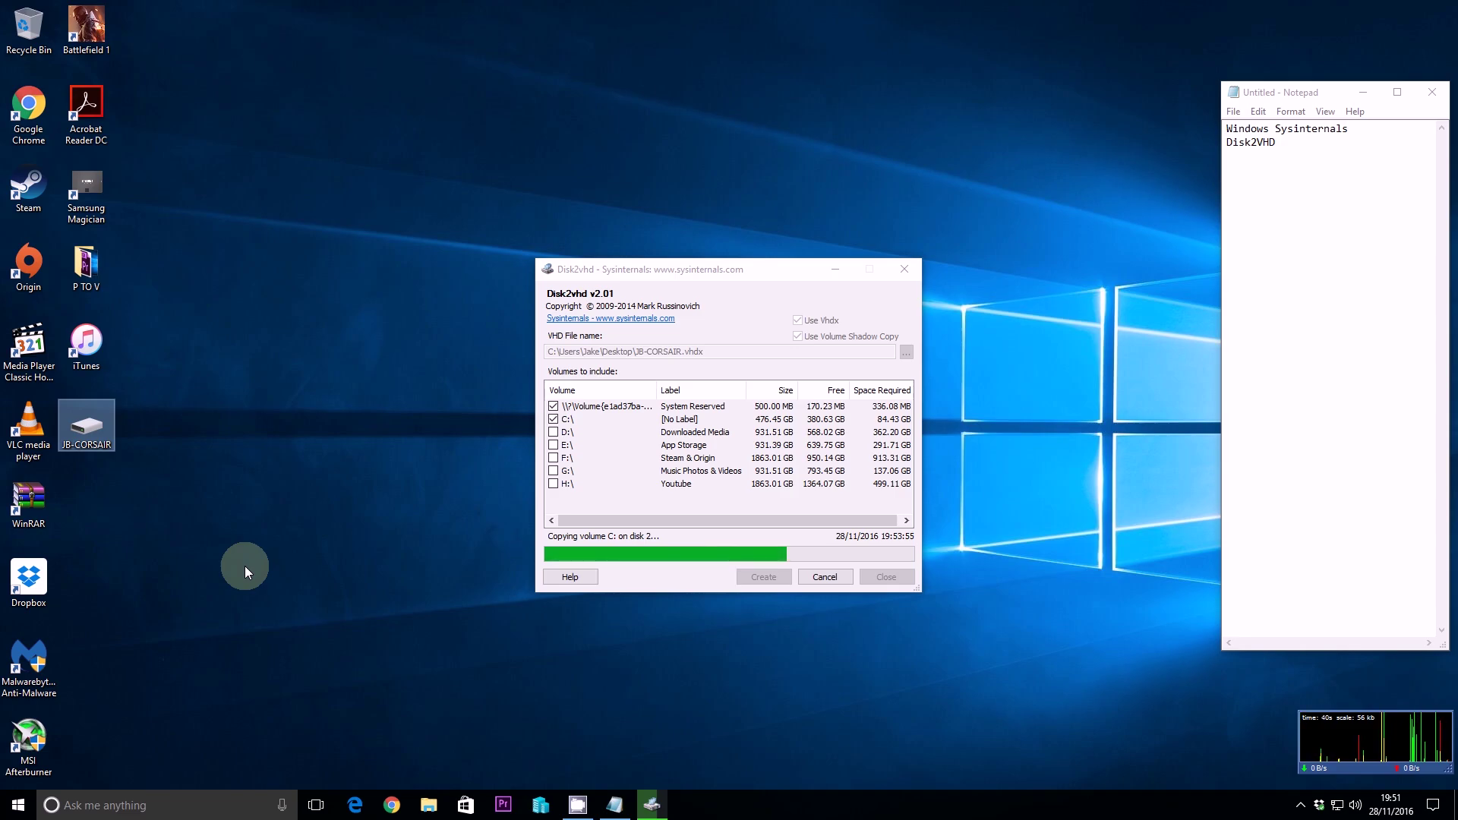
right_click(796, 797)
click(849, 742)
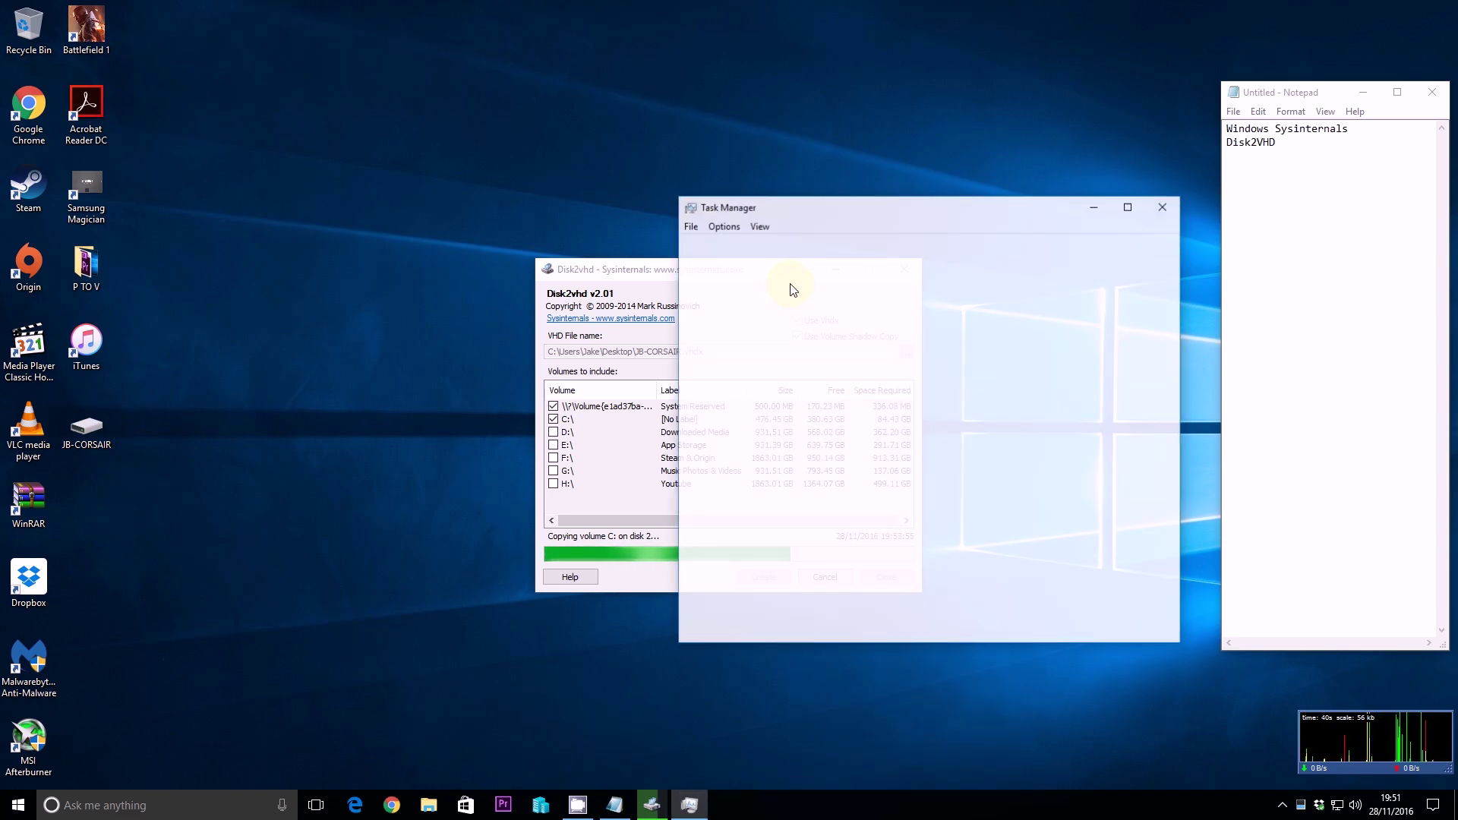
click(757, 245)
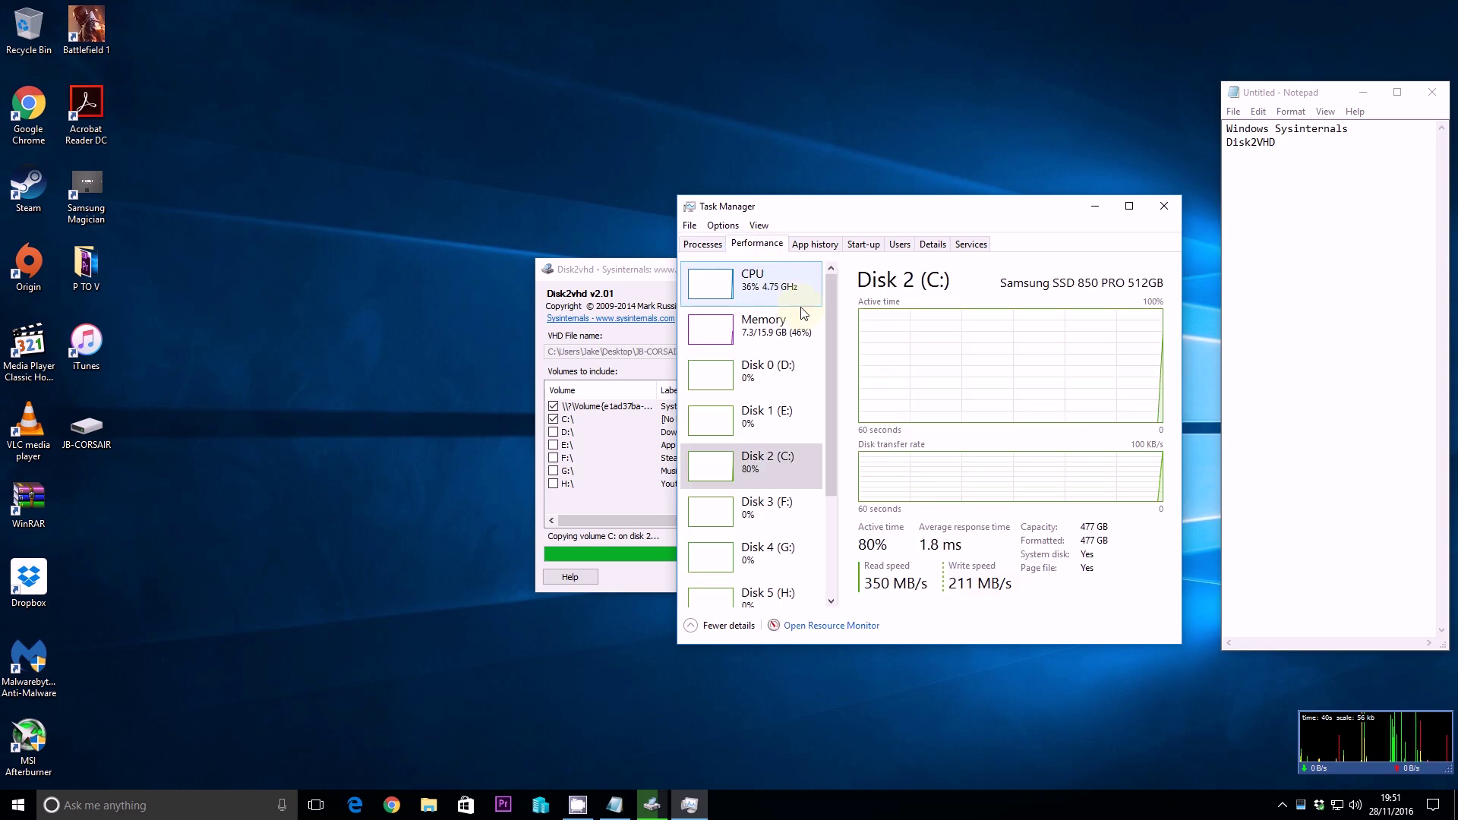
click(751, 281)
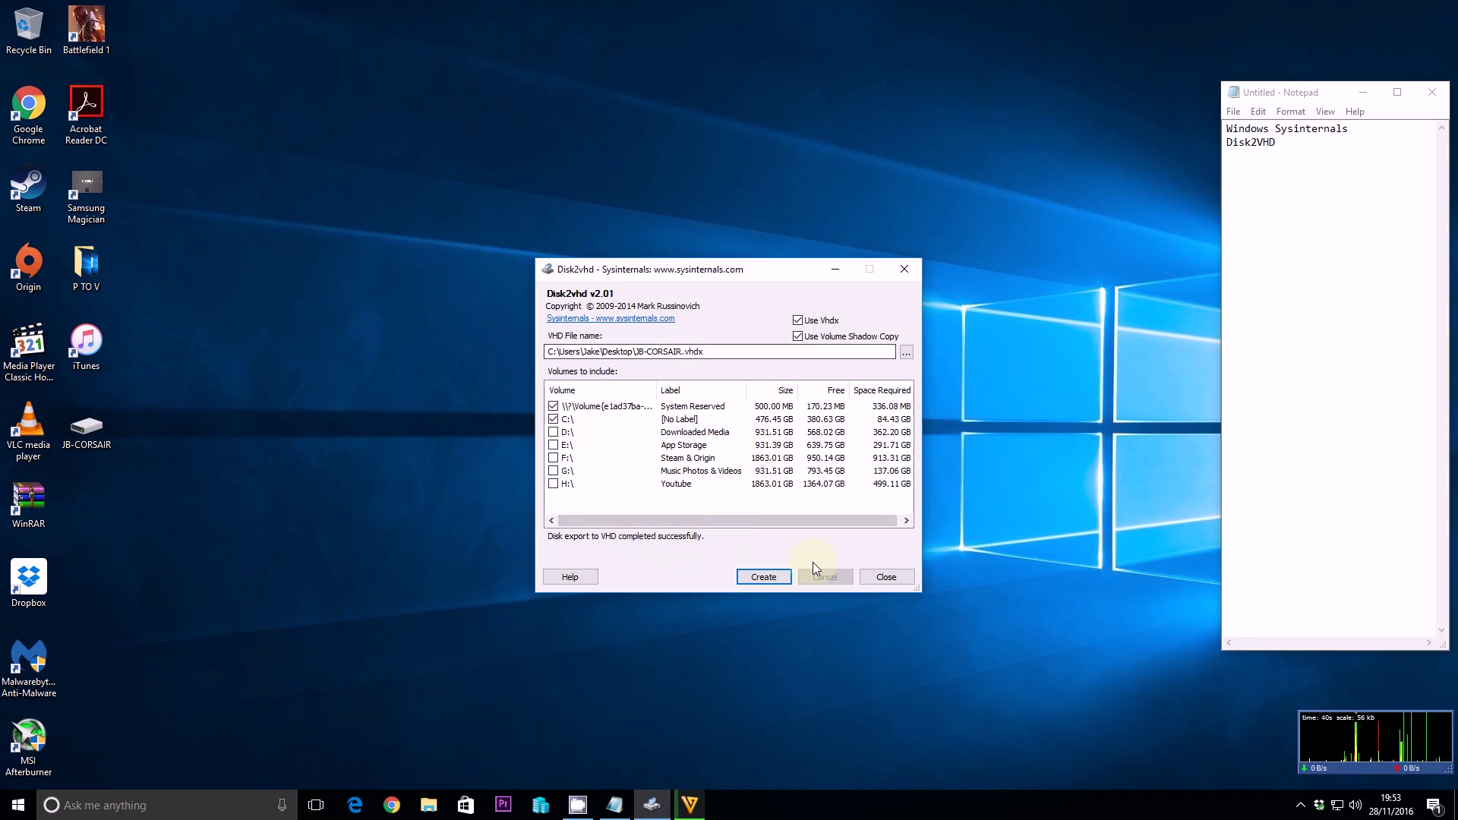
- Close Disk2vhd and confirm in Properties that JB-CORSAIR.vhdx is 85.3 GB
click(884, 575)
drag(81, 427, 636, 331)
right_click(605, 349)
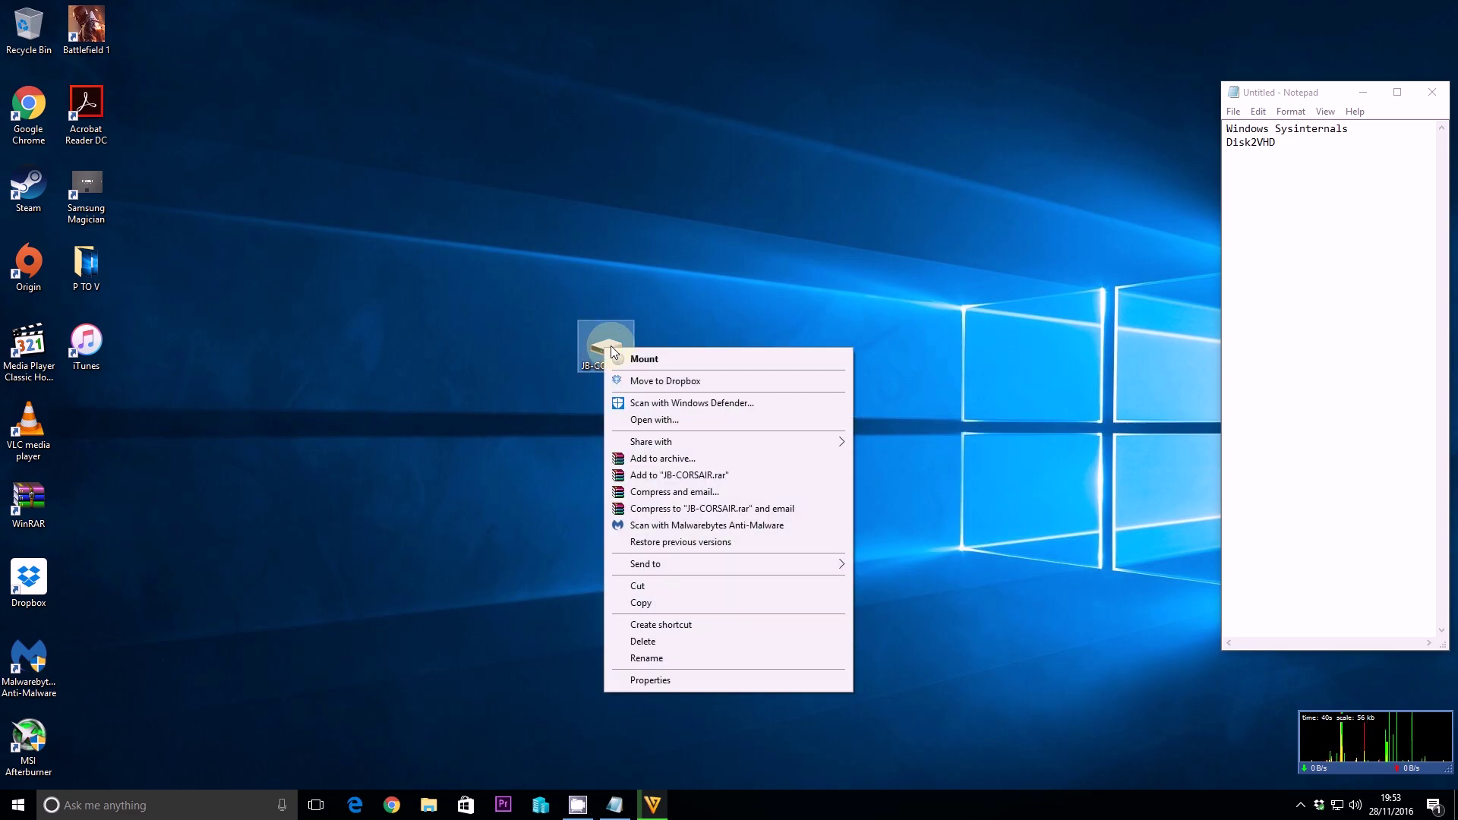
click(653, 678)
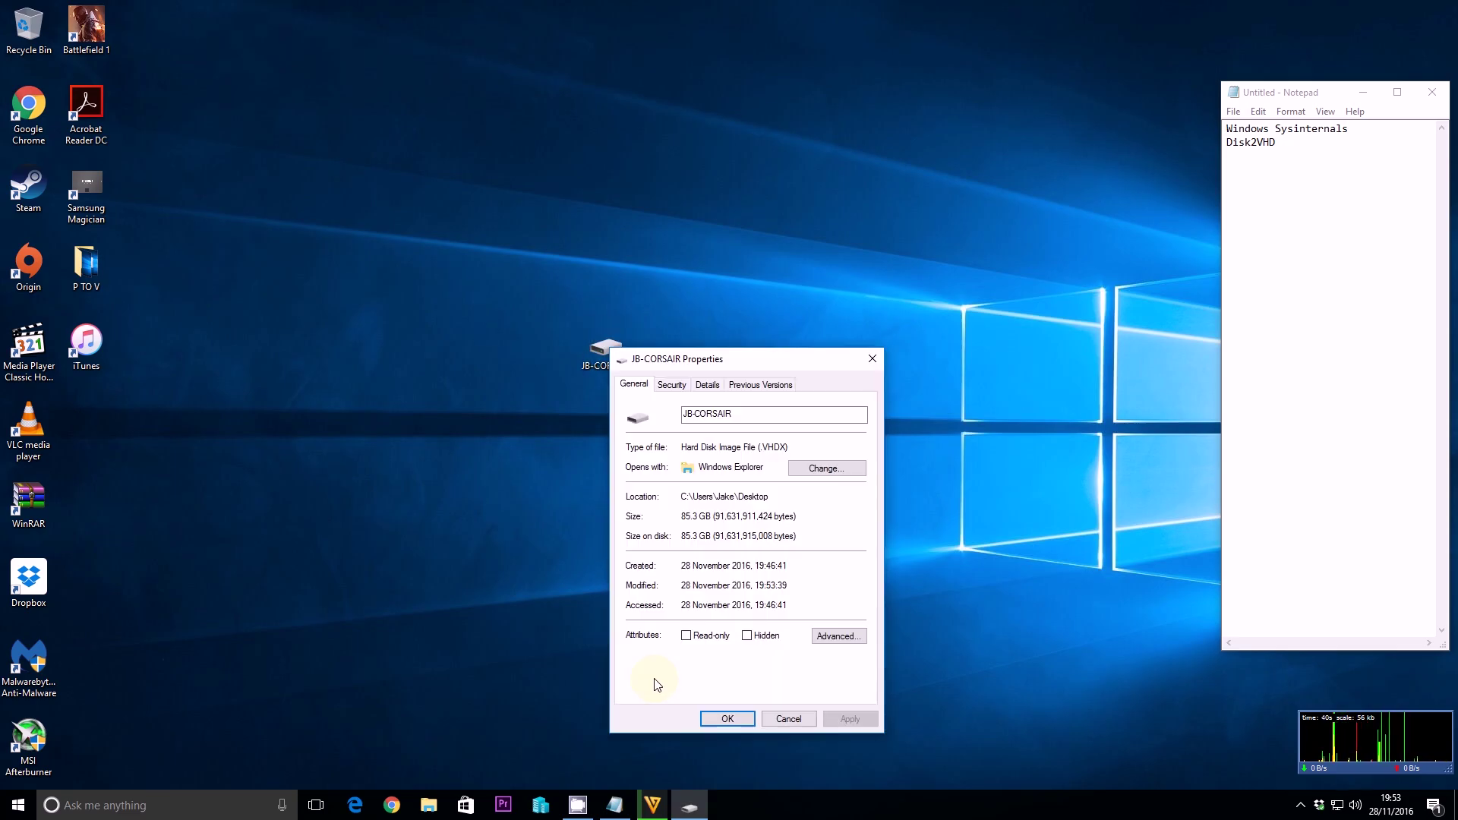
click(783, 719)
- Move the JB-CORSAIR.vhdx icon back to the desktop's left column
drag(605, 349, 541, 338)
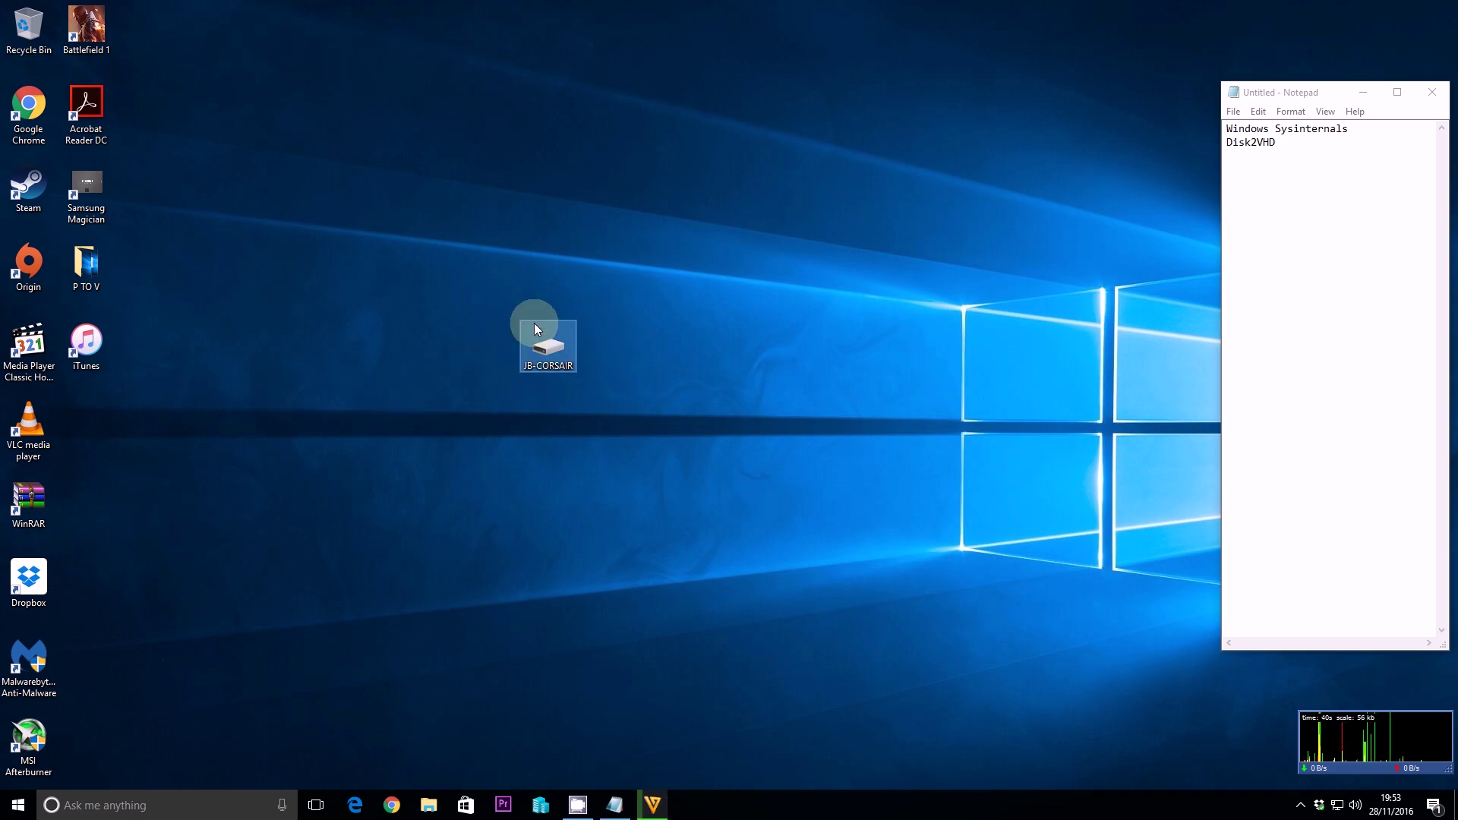
mouse_move(544, 341)
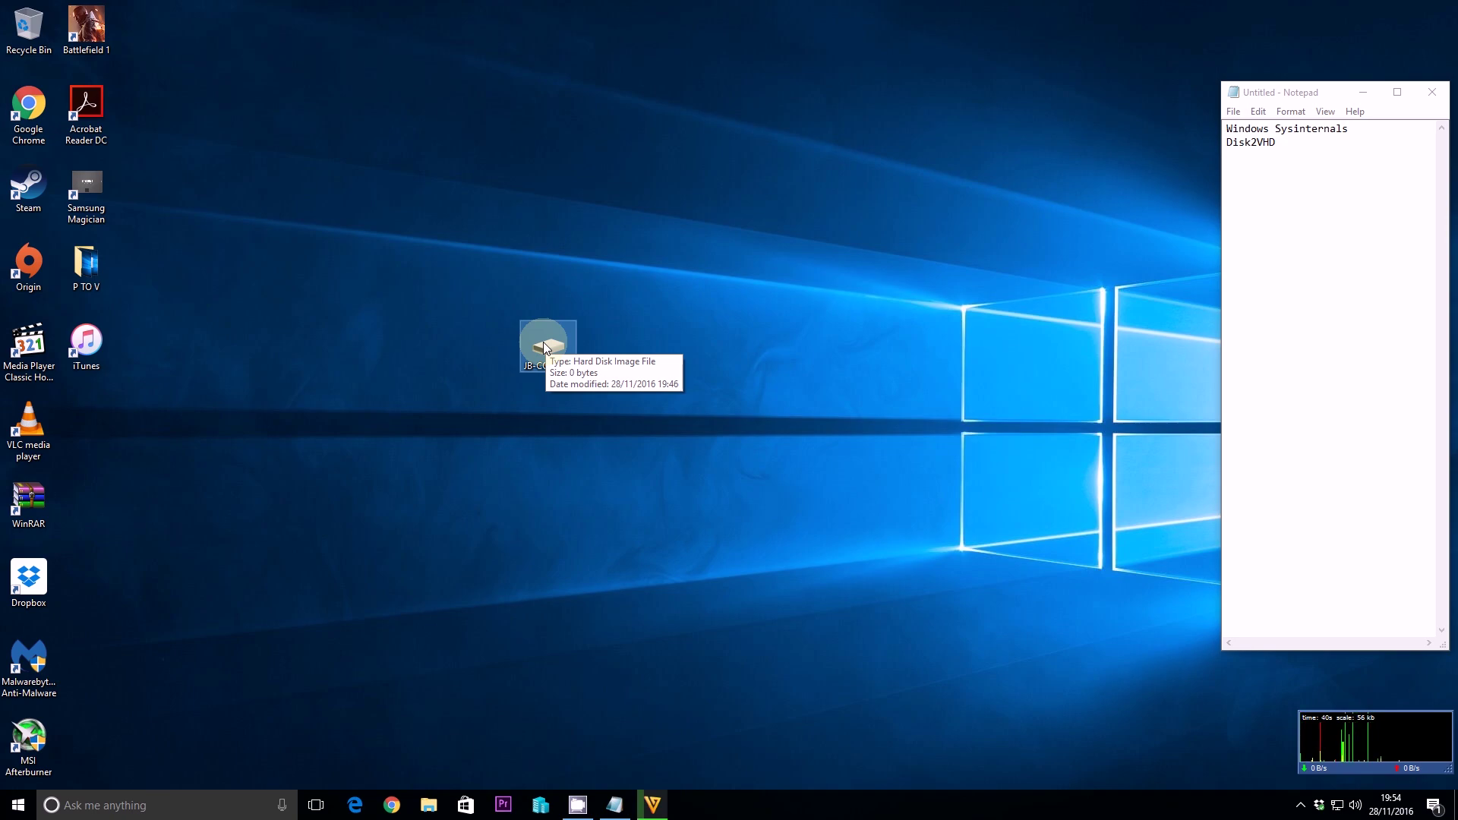
drag(544, 341, 88, 420)
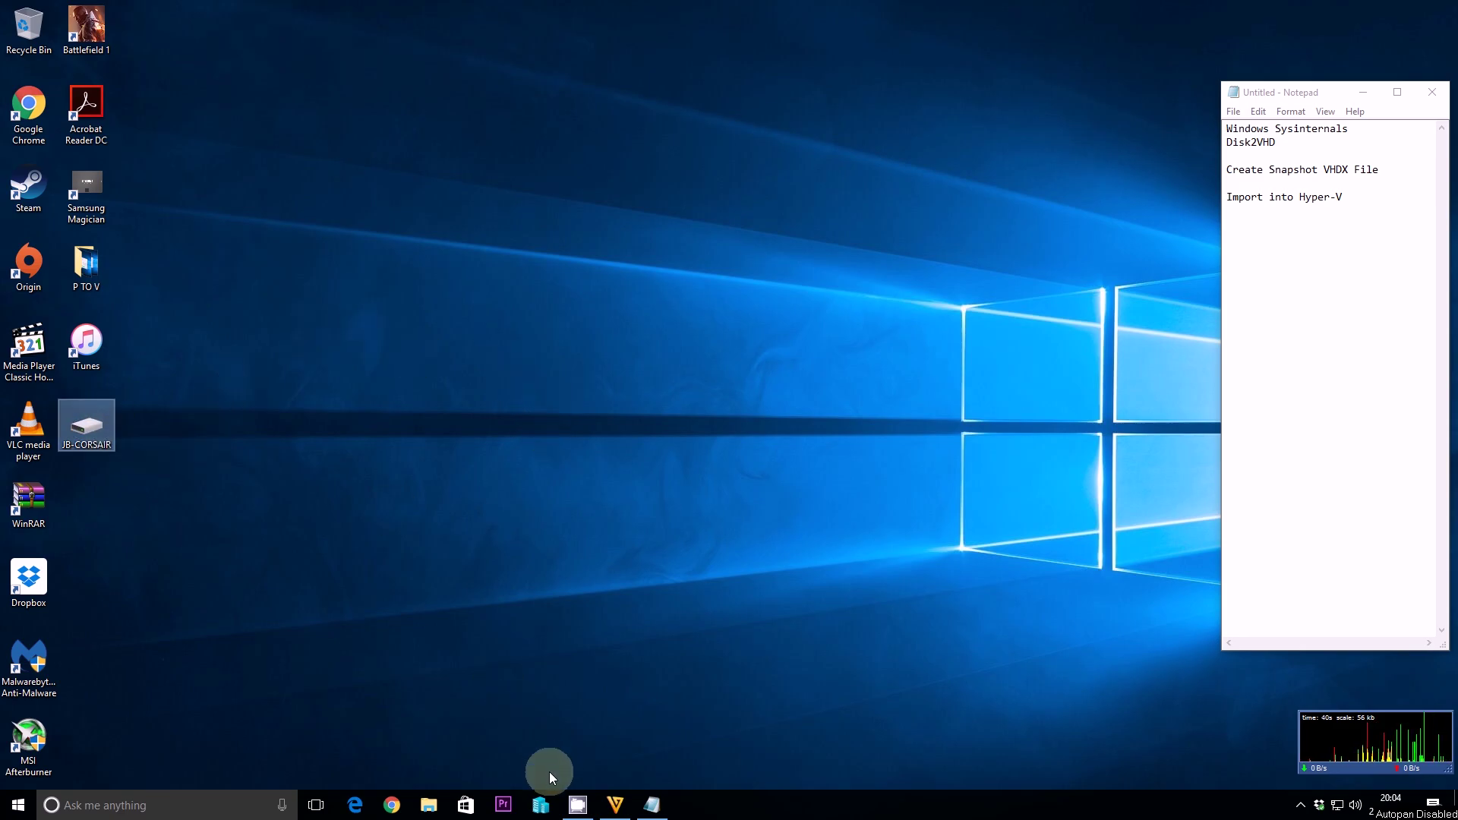
- Launch the New Virtual Machine Wizard for host JB-CORSAIR from Hyper-V Manager
click(538, 802)
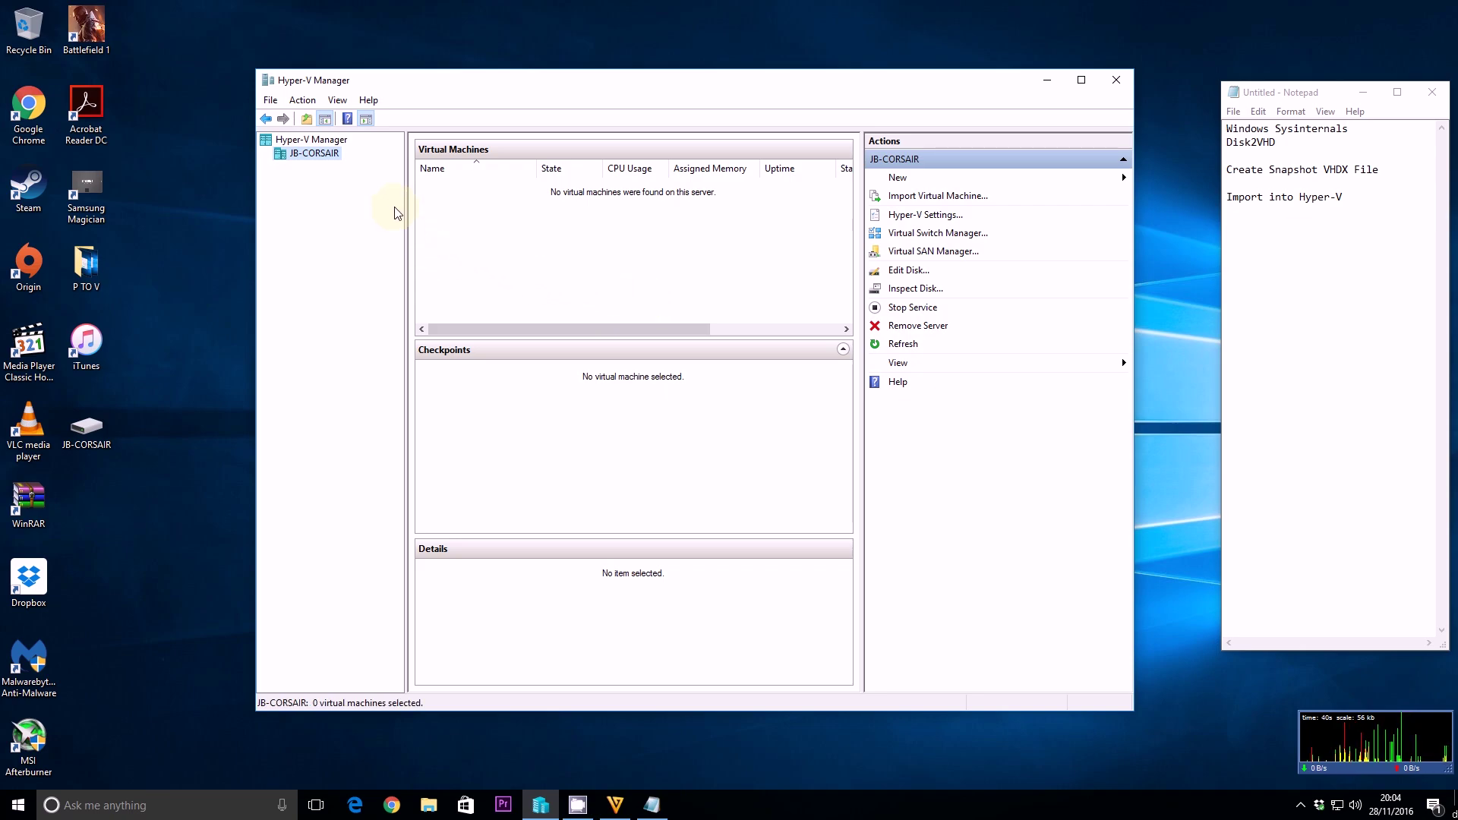
right_click(311, 156)
mouse_move(425, 167)
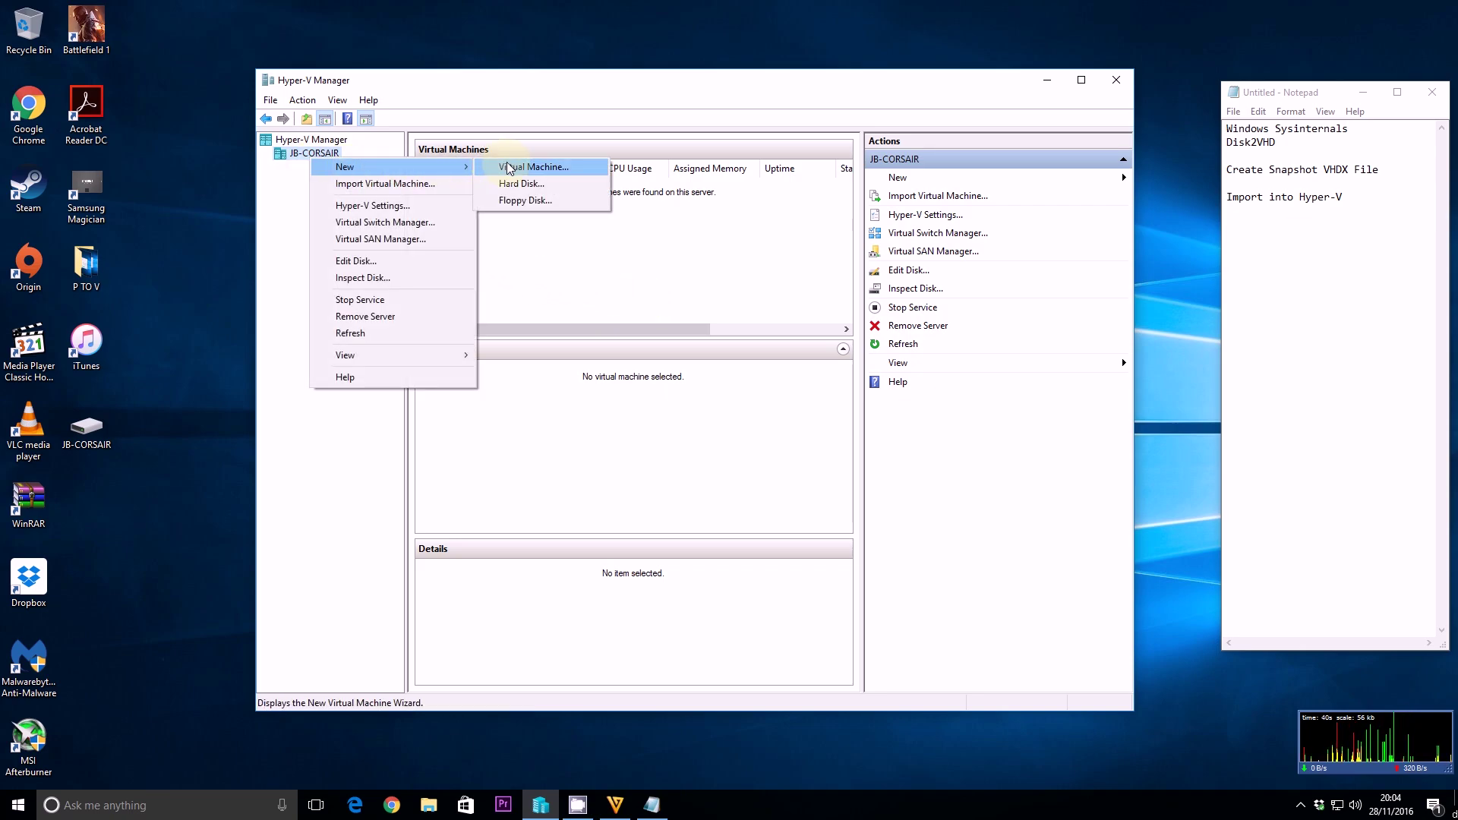
click(508, 168)
- Name the new virtual machine 'Windows 10 Pro P to V'
click(826, 572)
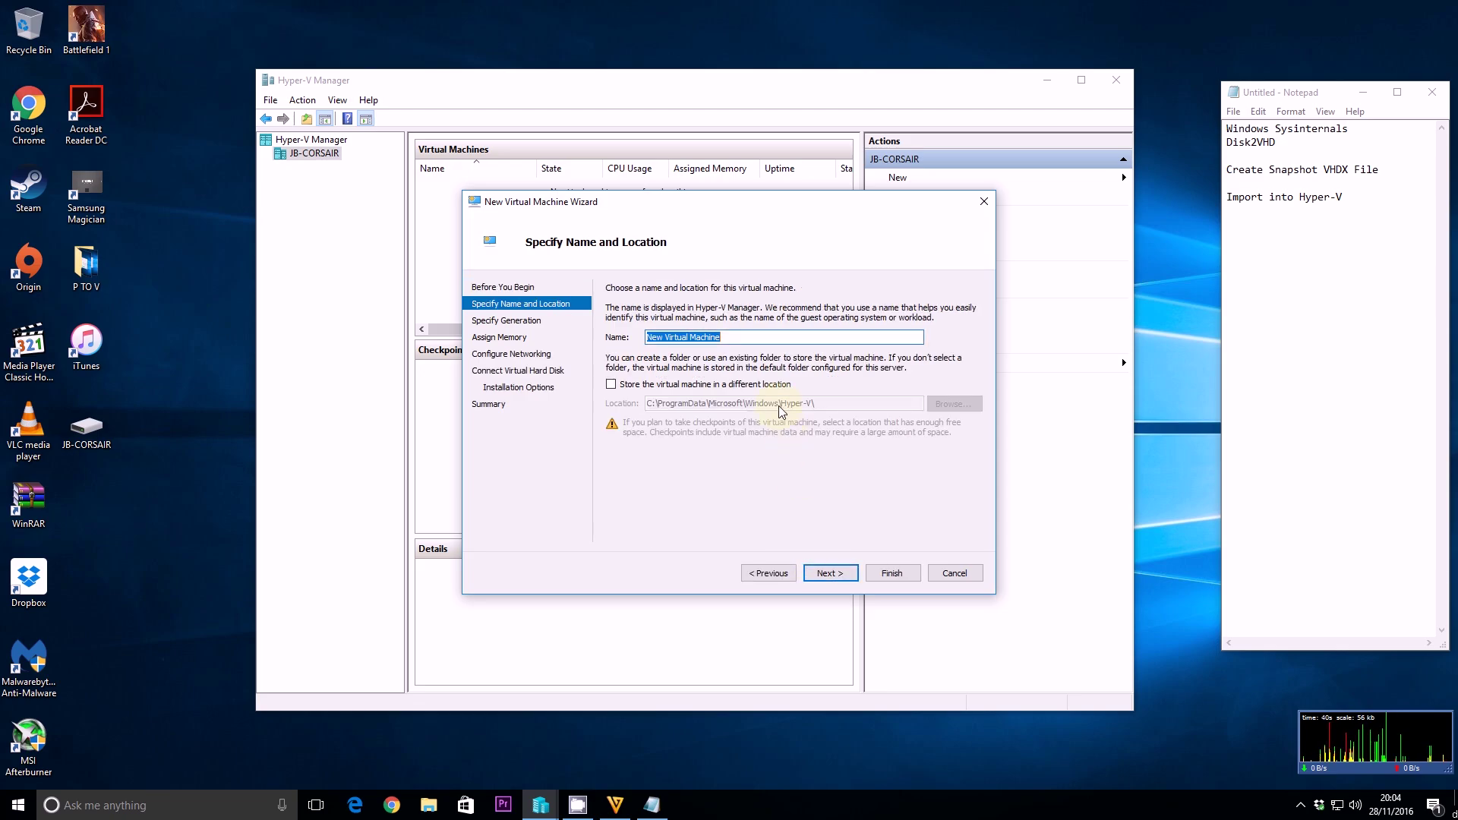
text(W)
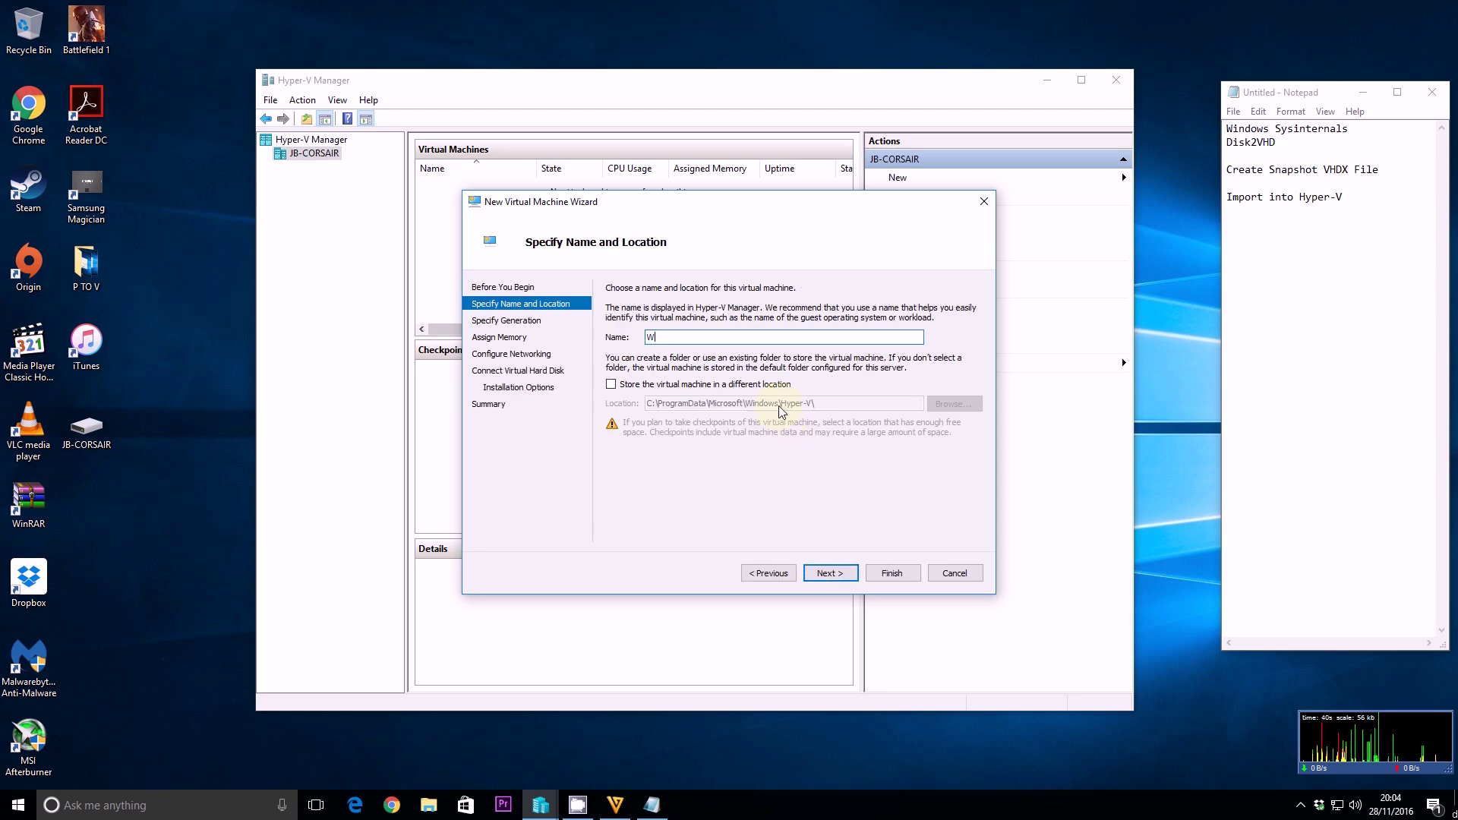
text(indows 10 Pro P to V)
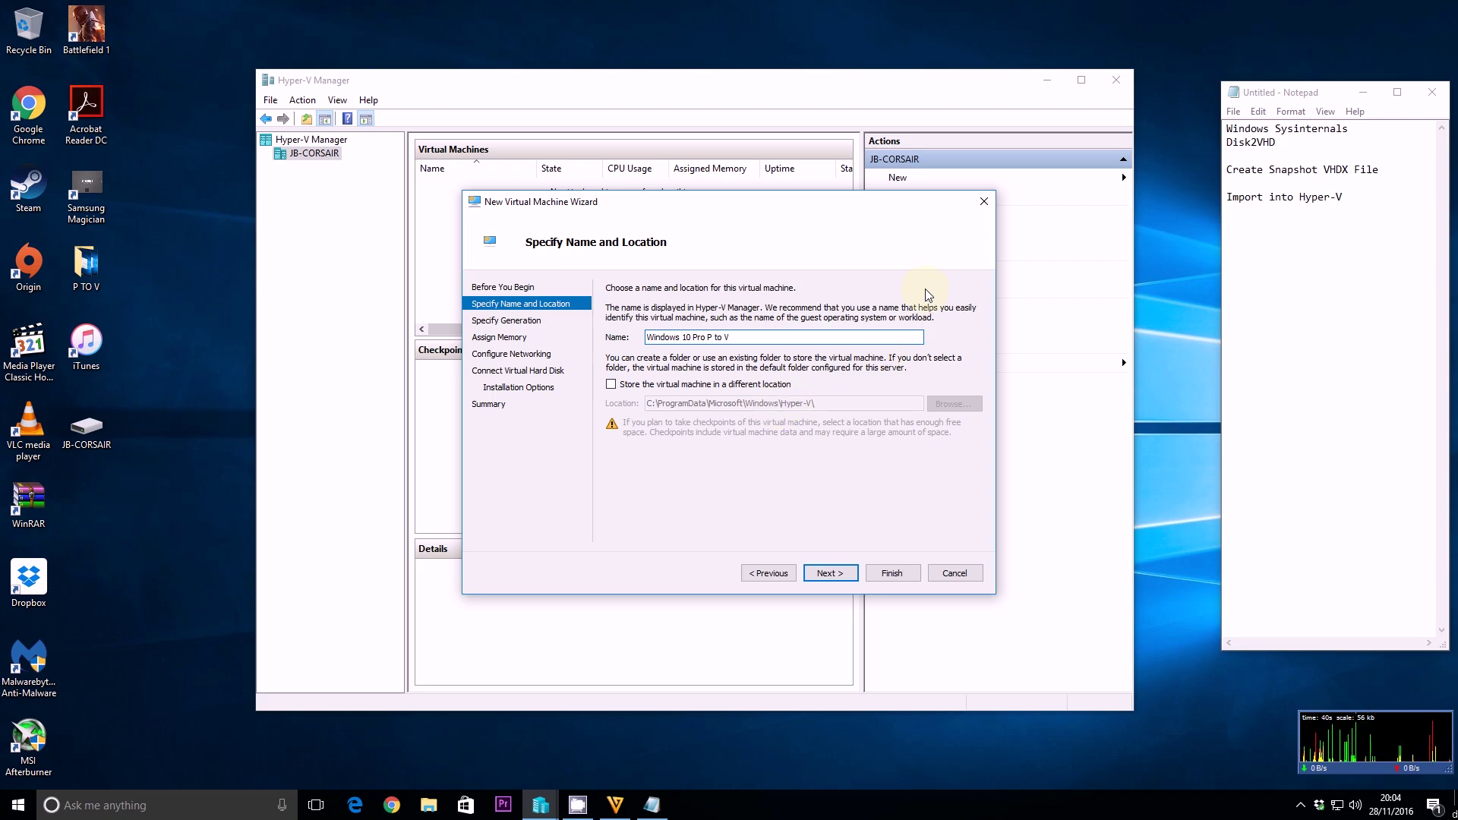
click(830, 572)
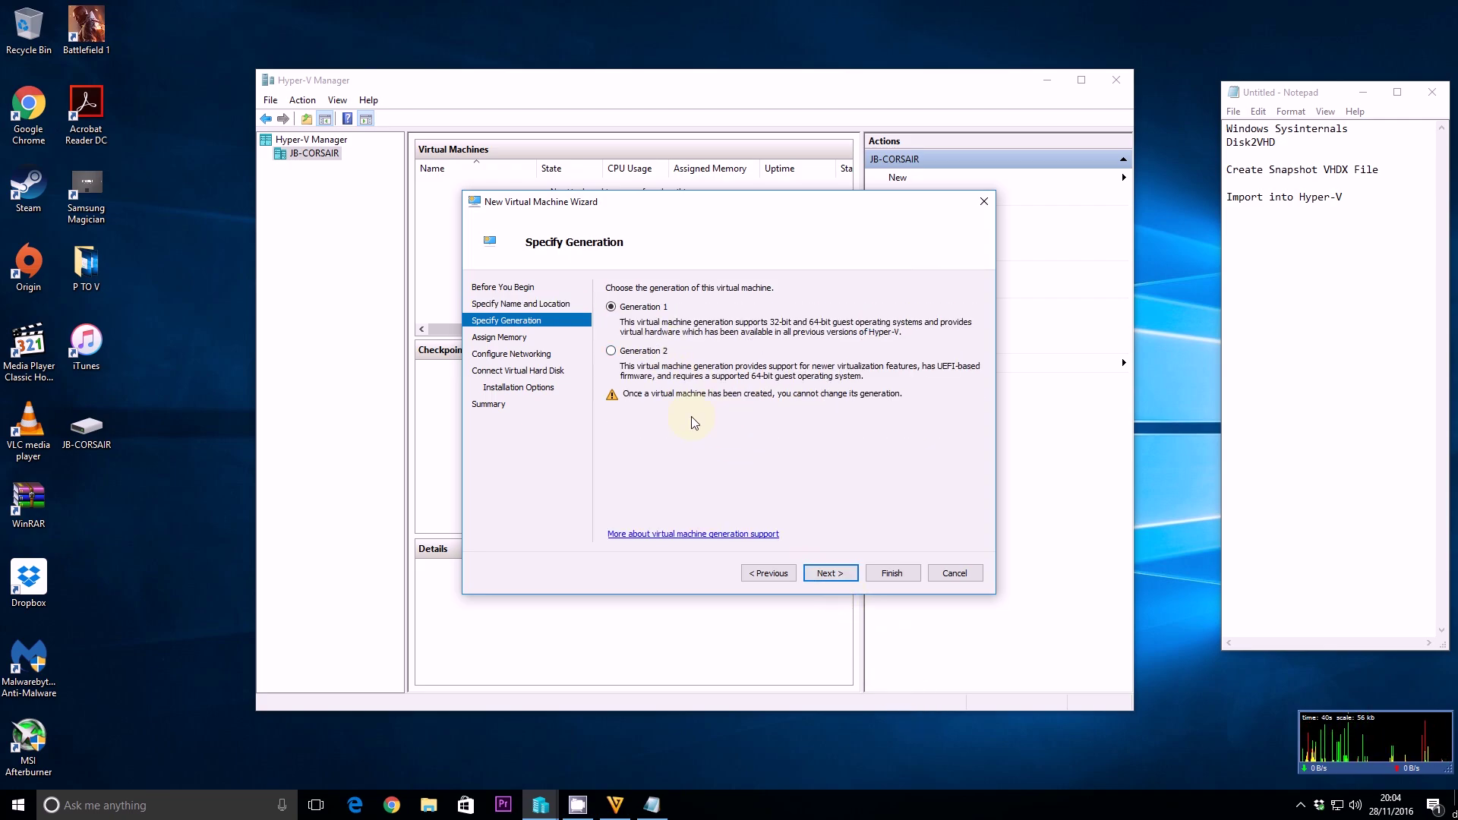
- Keep Generation 1, set 4096 MB startup memory, and connect it to the External Switch
click(828, 573)
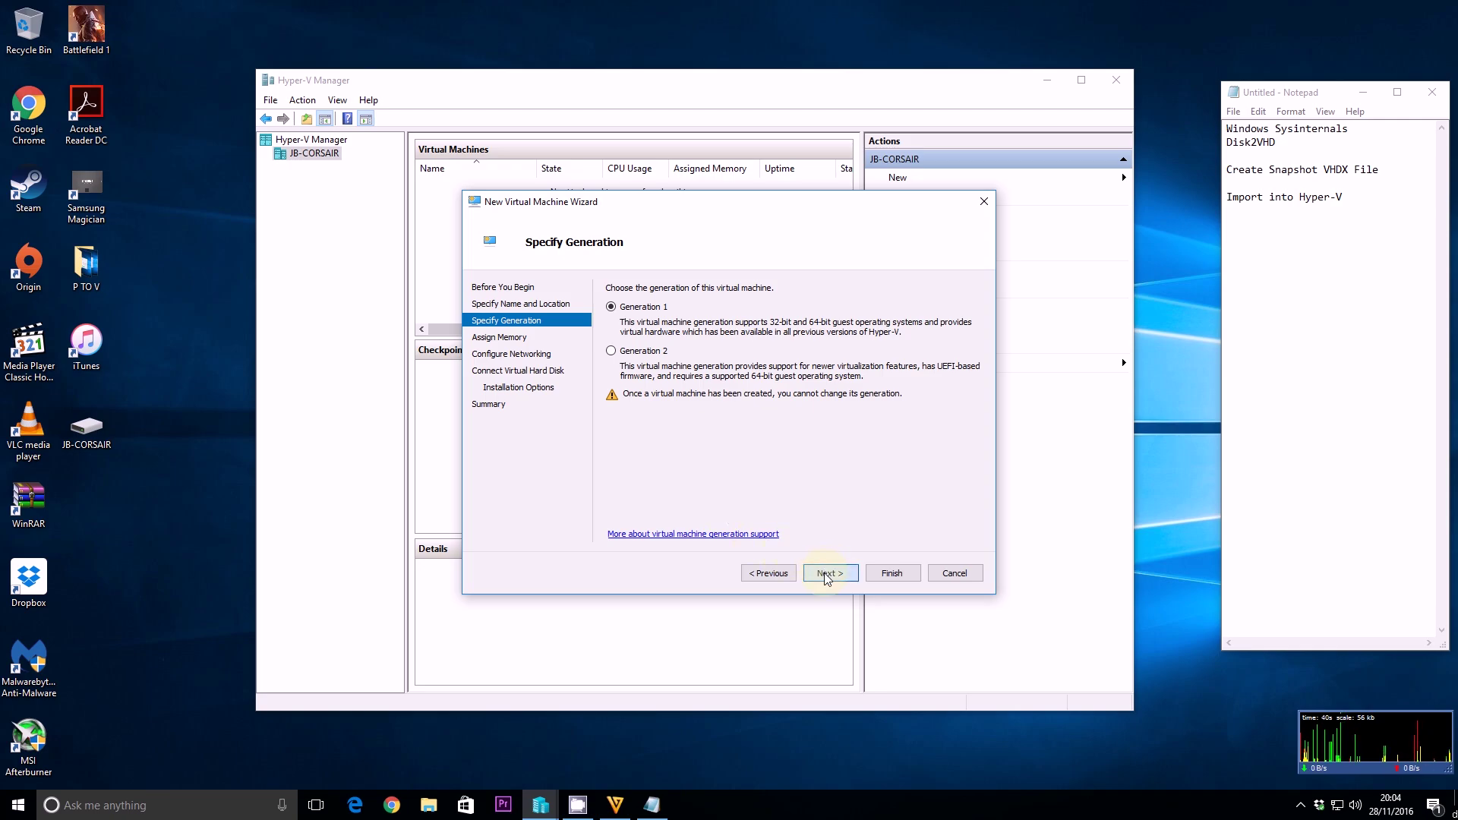
text(4096)
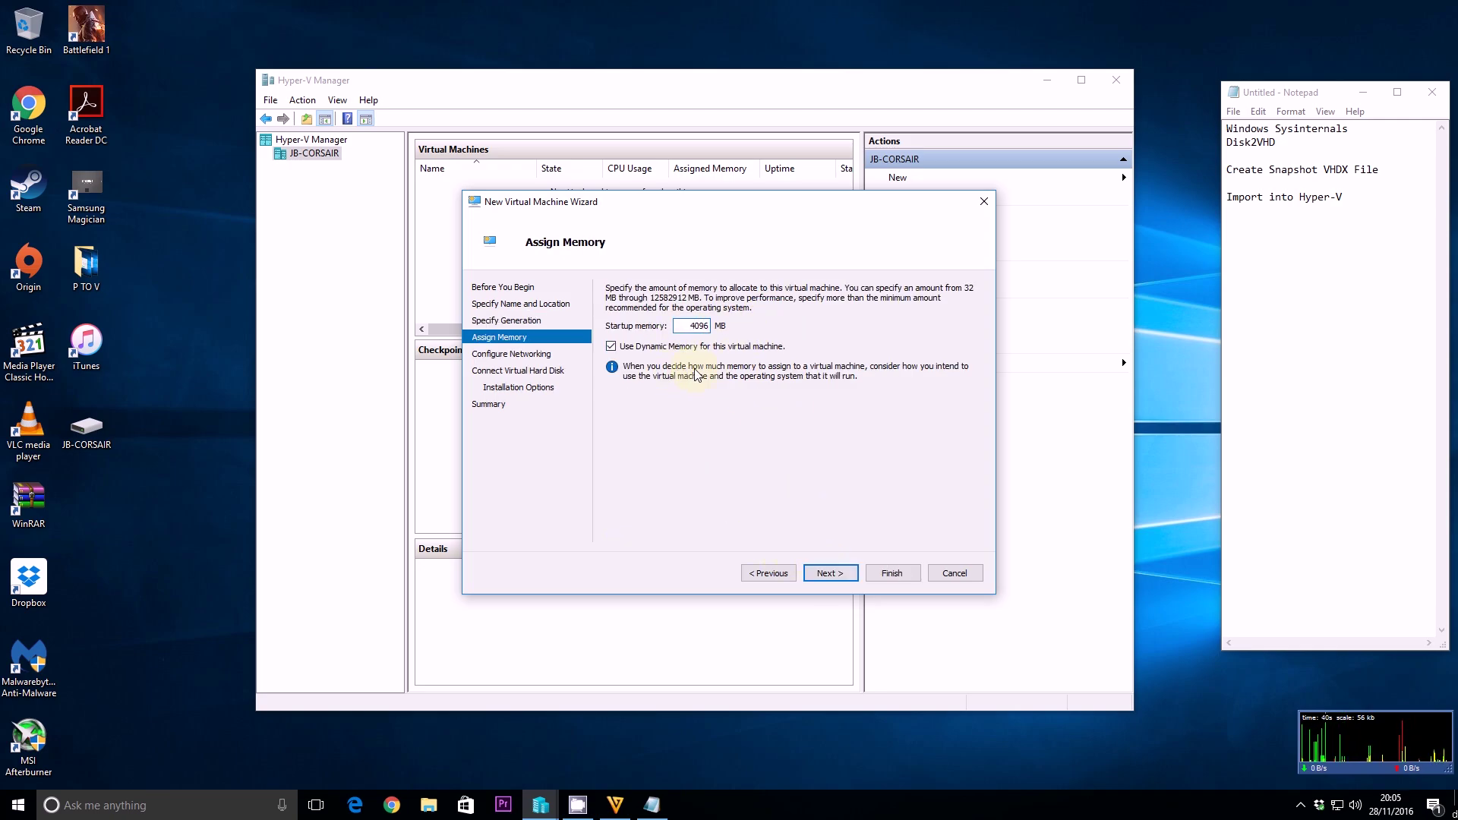
click(829, 573)
click(695, 319)
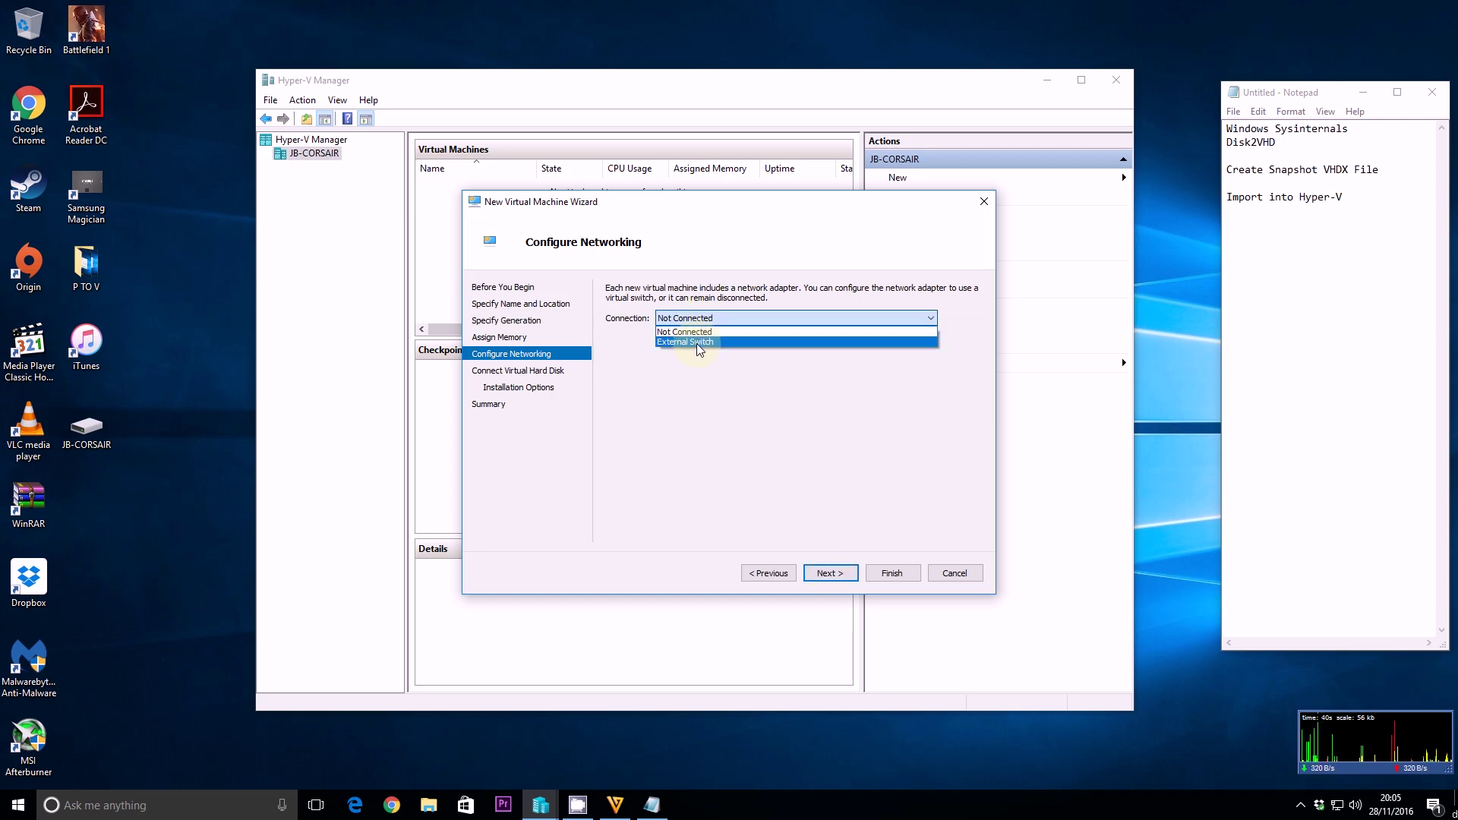
click(695, 350)
click(829, 572)
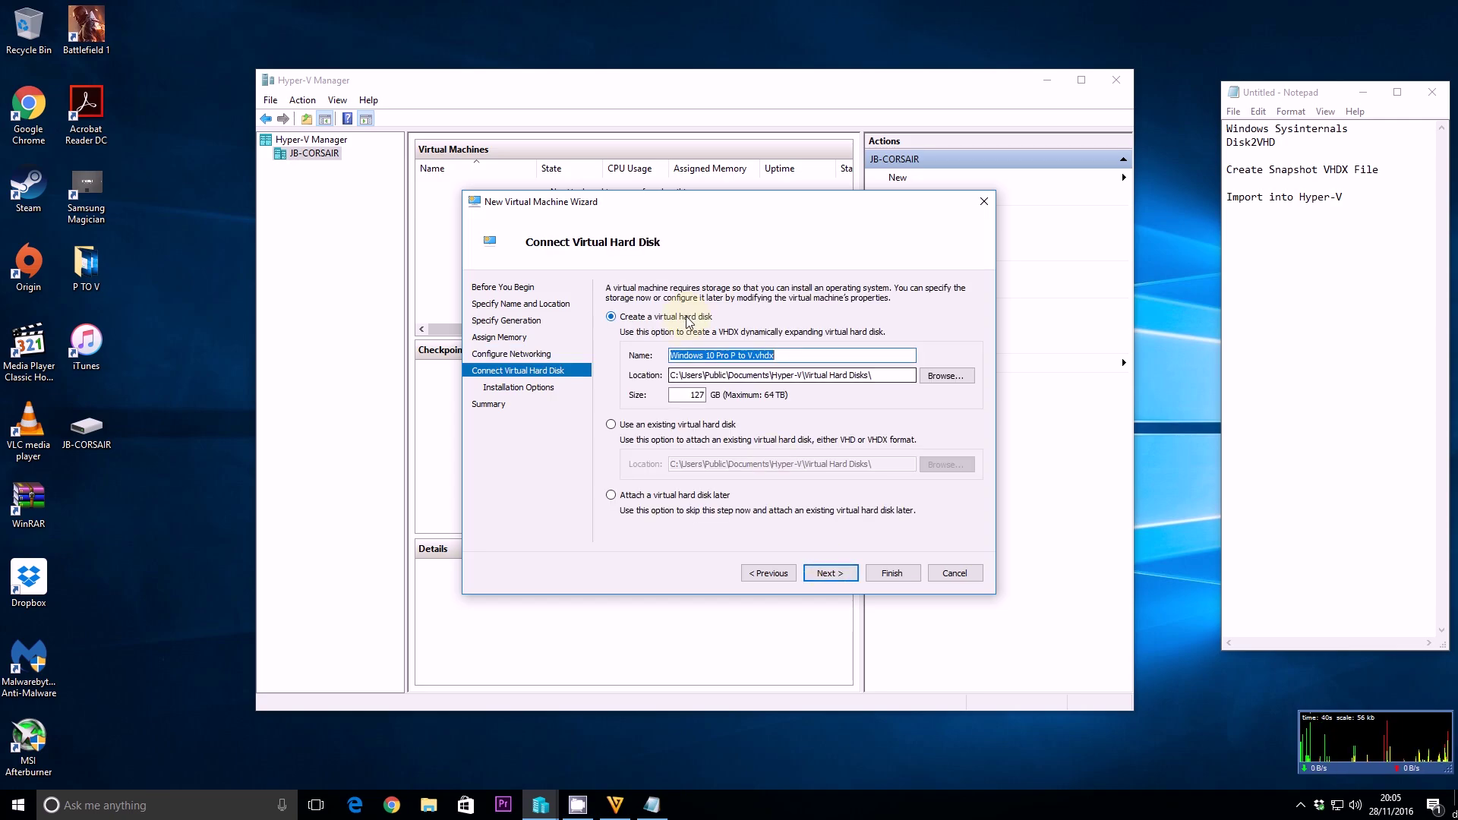
- Attach the existing JB-CORSAIR.VHDX from the Desktop as the VM's disk and finish the wizard
click(651, 425)
click(944, 463)
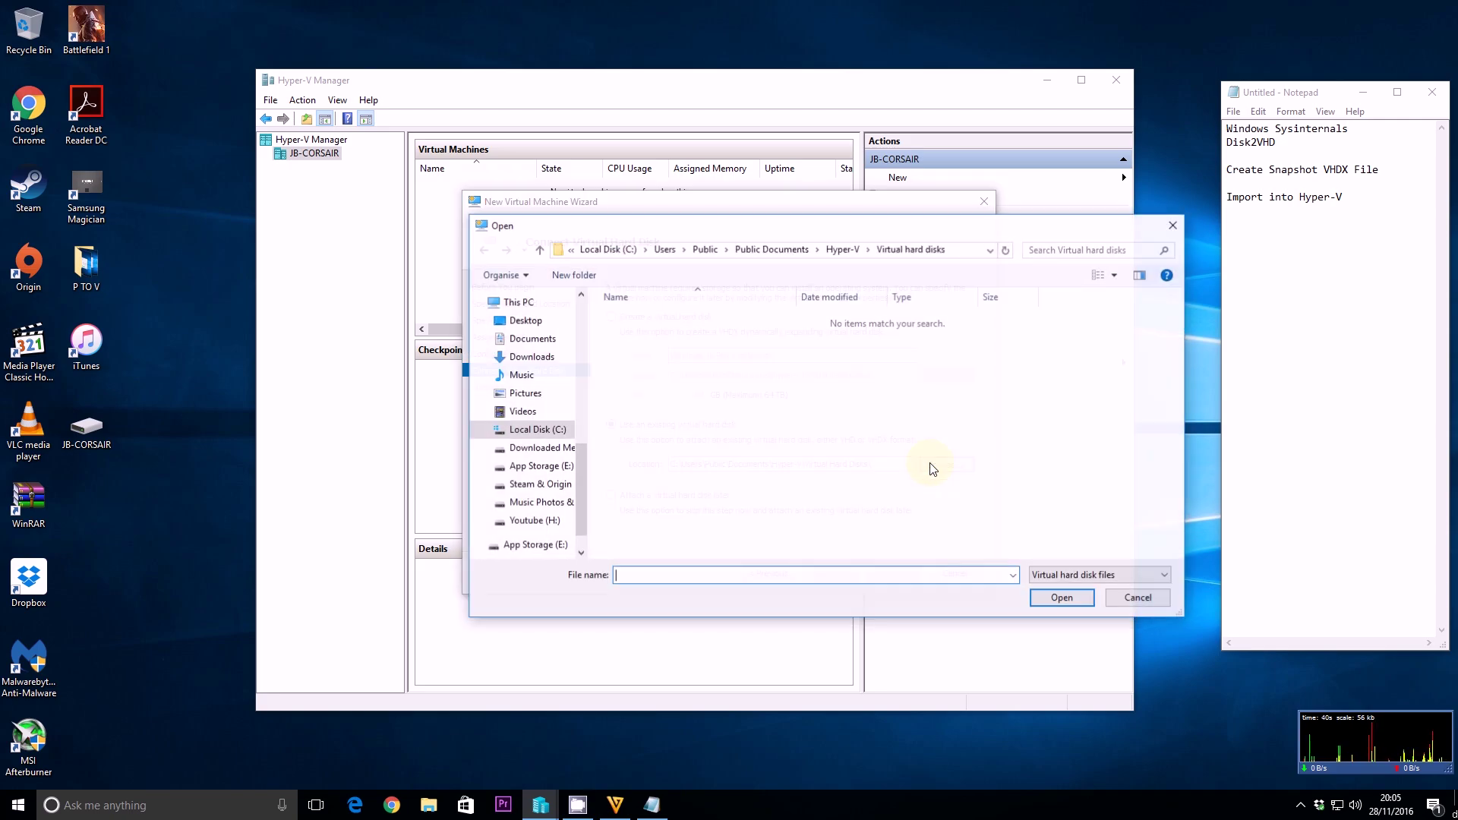
click(522, 322)
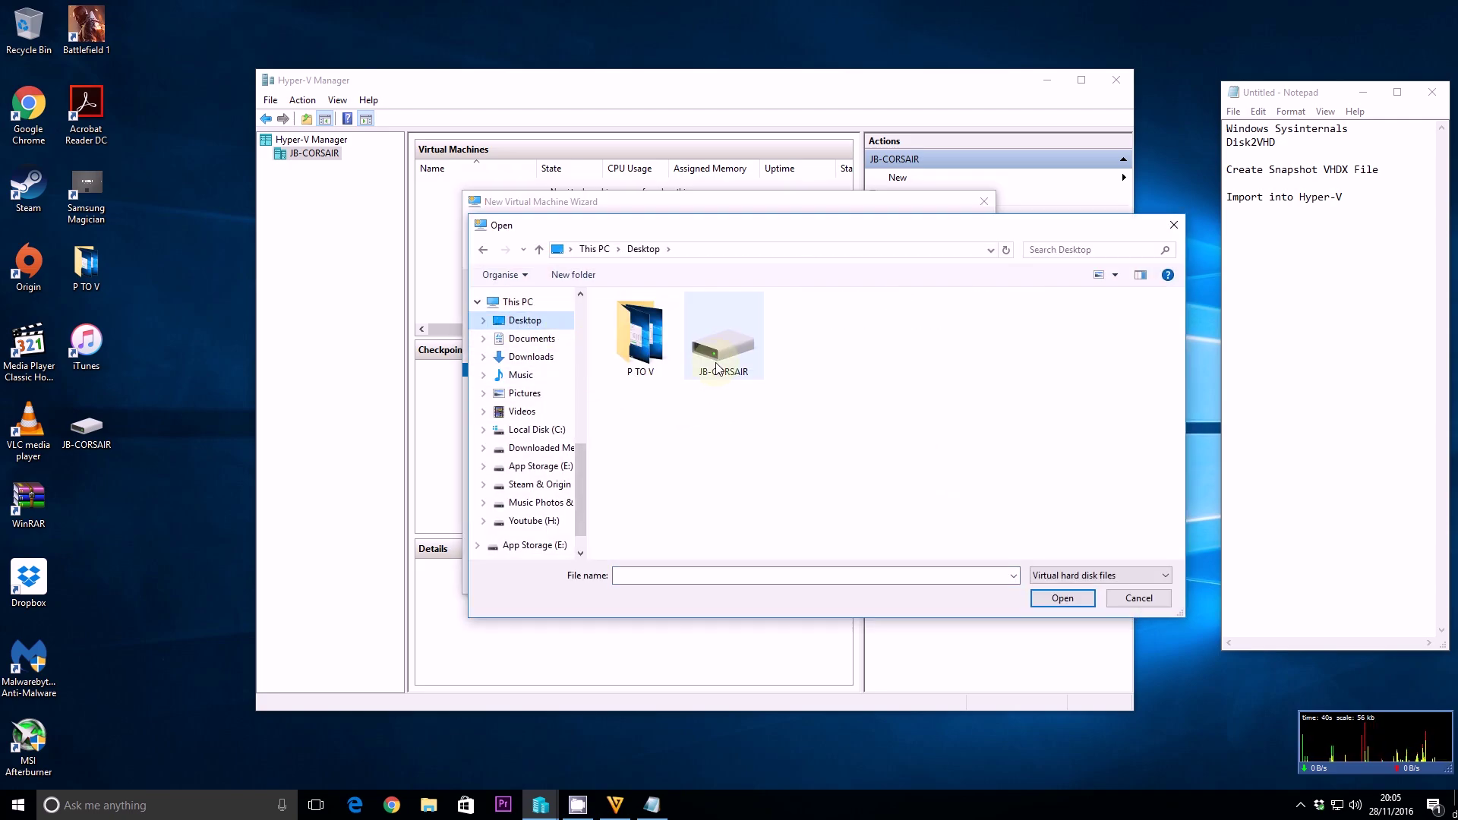
click(713, 366)
click(1063, 598)
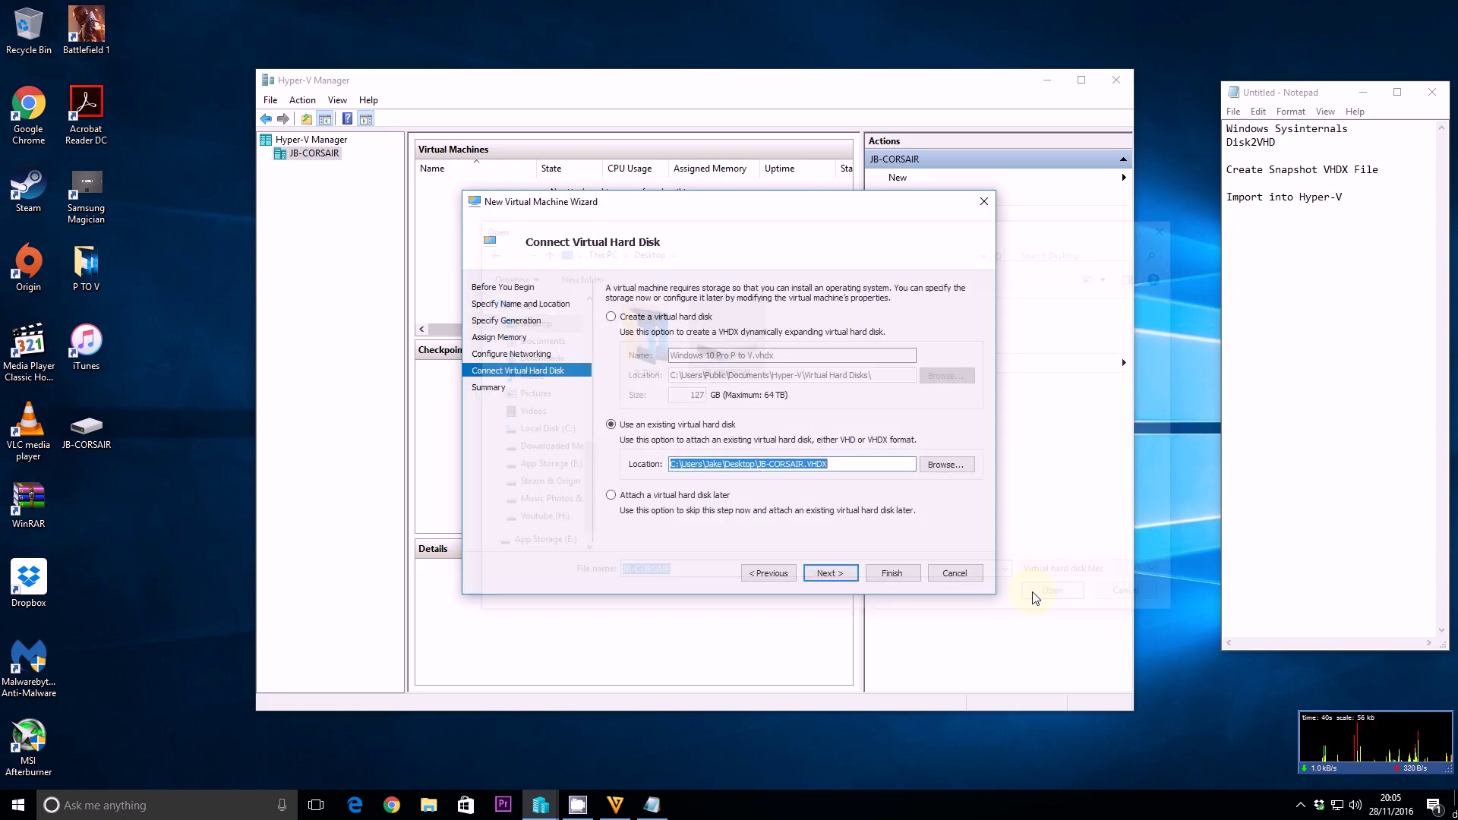
click(890, 573)
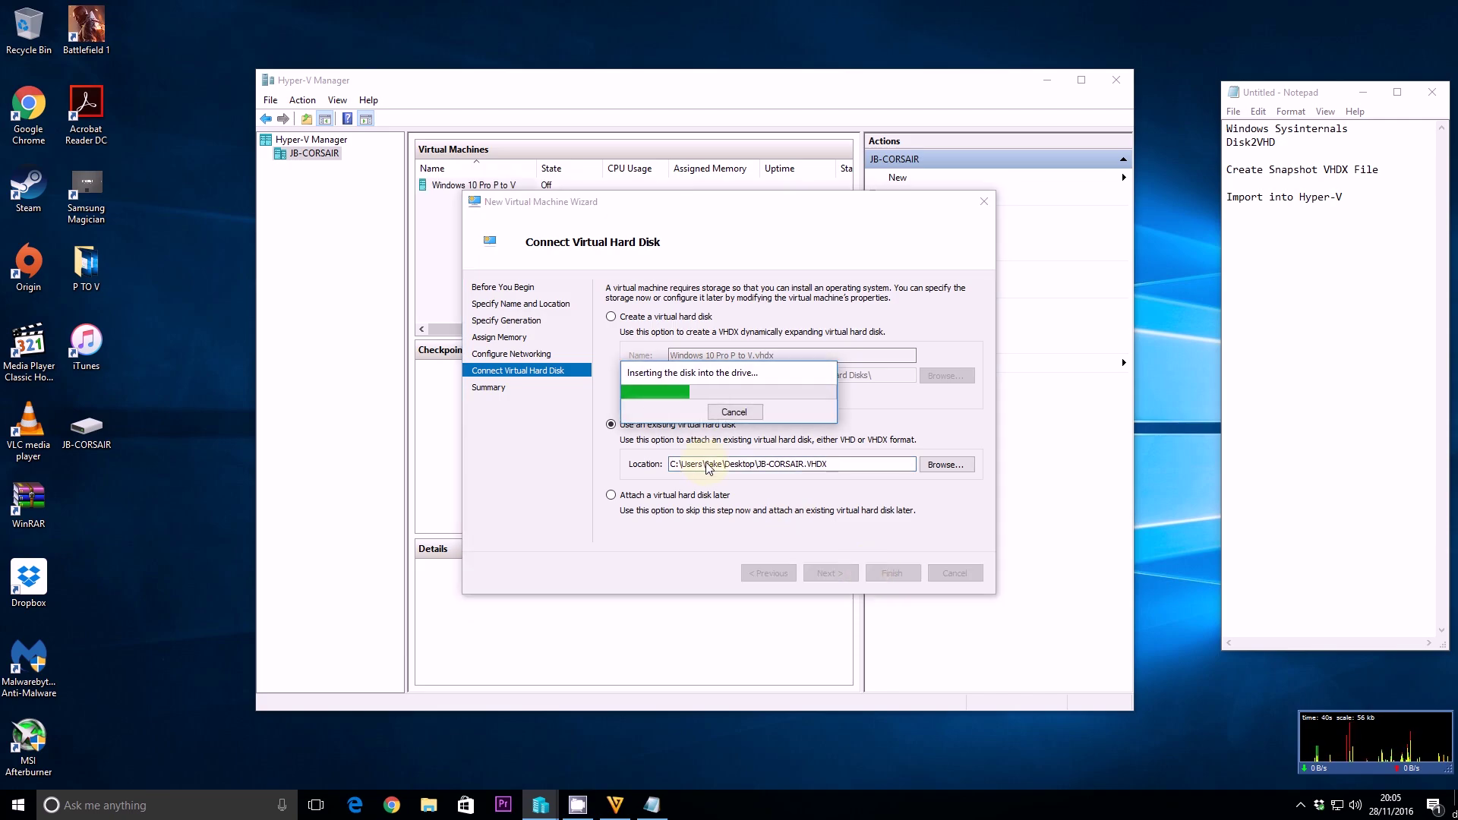
right_click(488, 187)
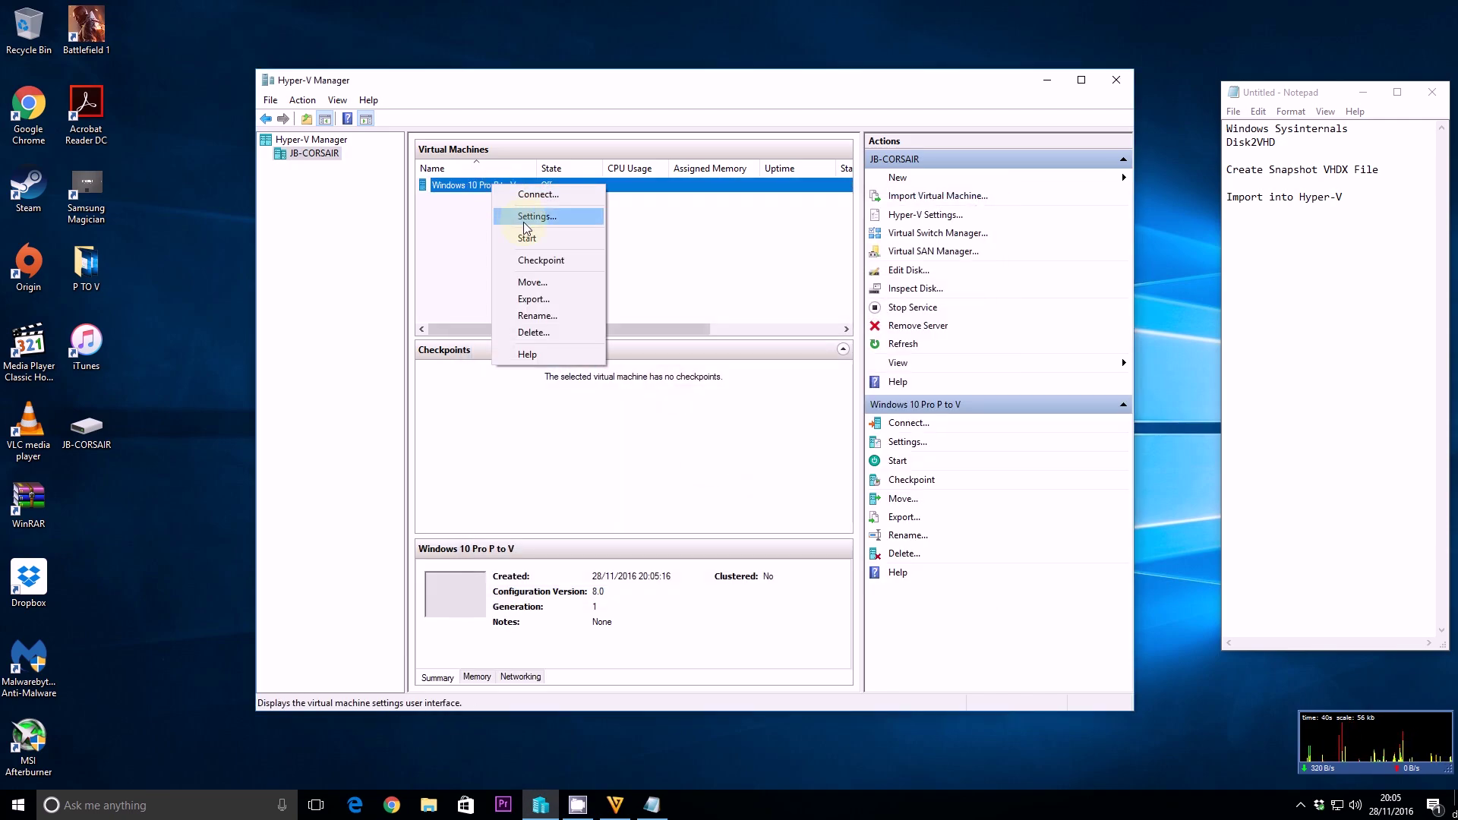
- Set Windows 10 Pro P to V to 7 virtual processors and open its connection window
click(518, 215)
click(575, 296)
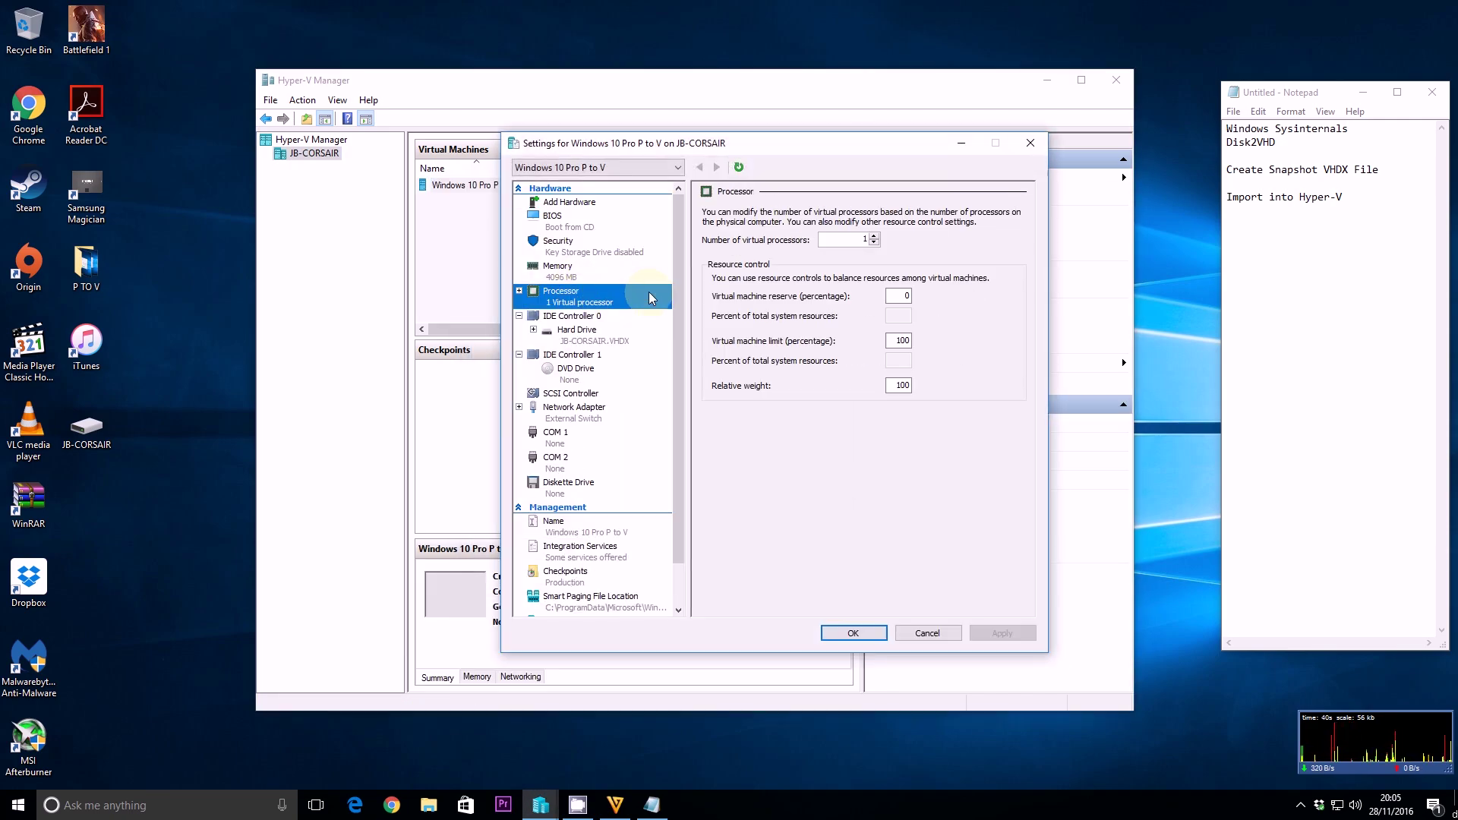
click(873, 236)
click(874, 237)
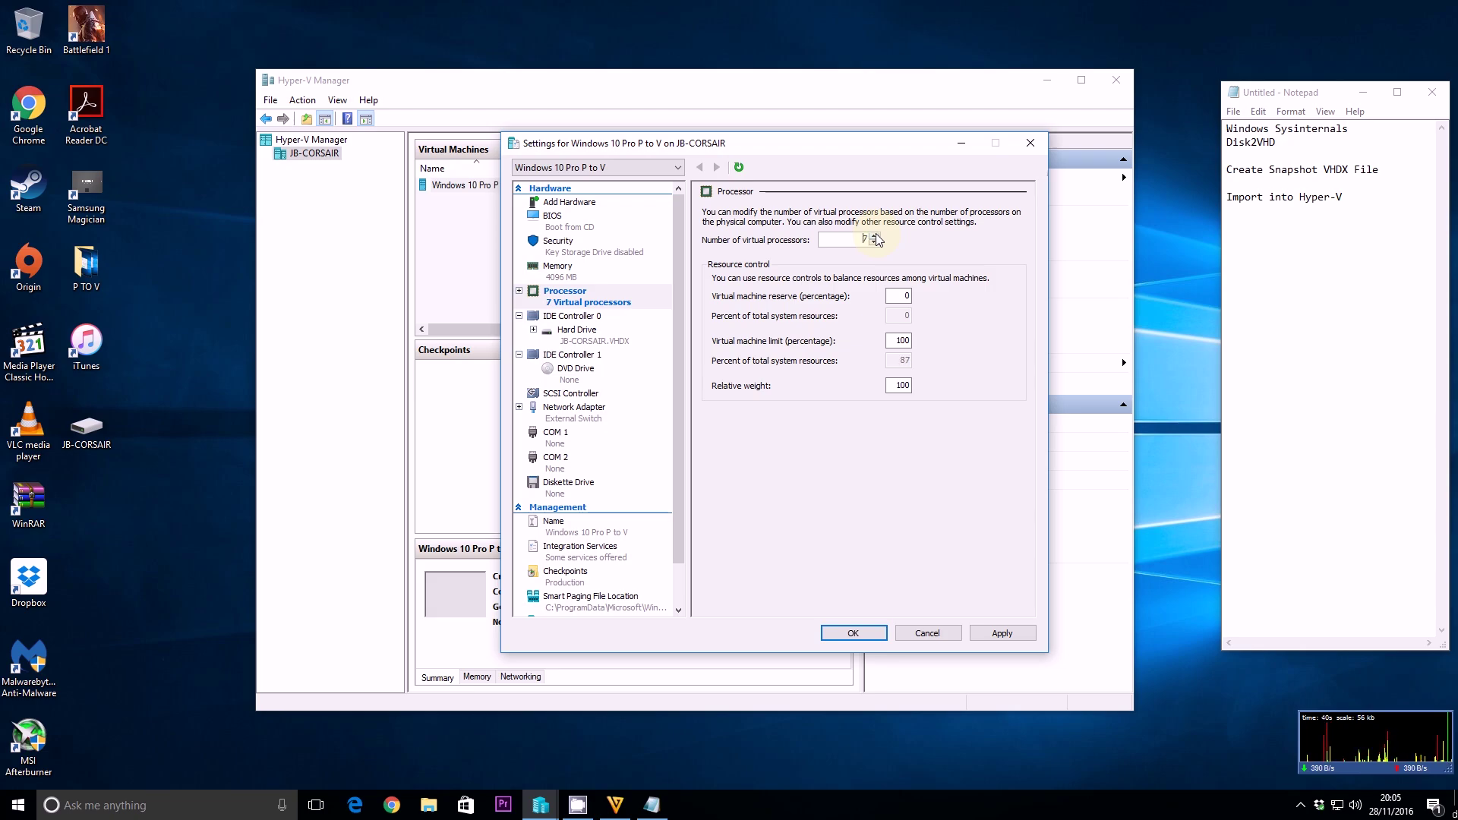
click(854, 633)
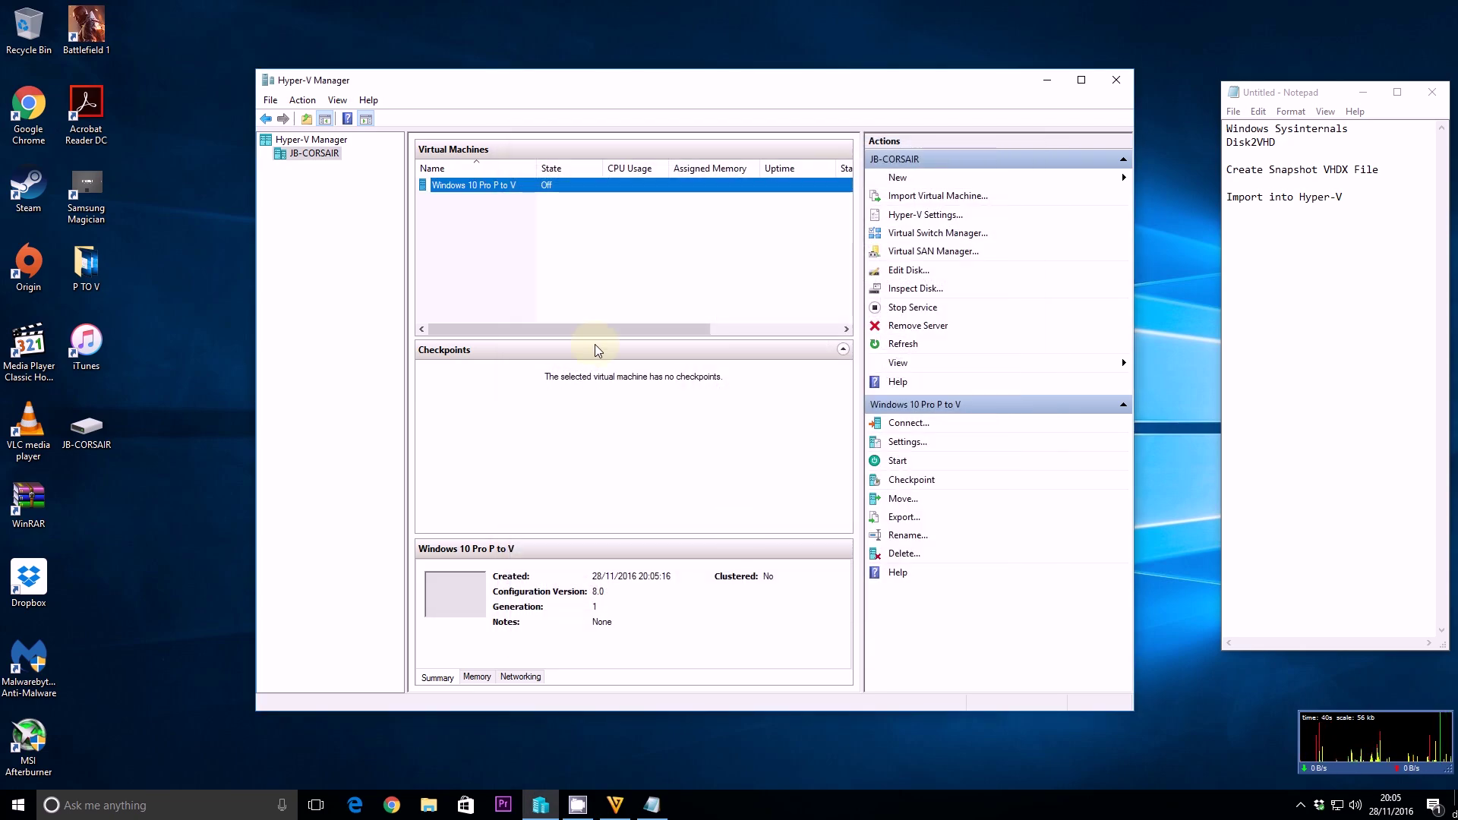
double_click(476, 194)
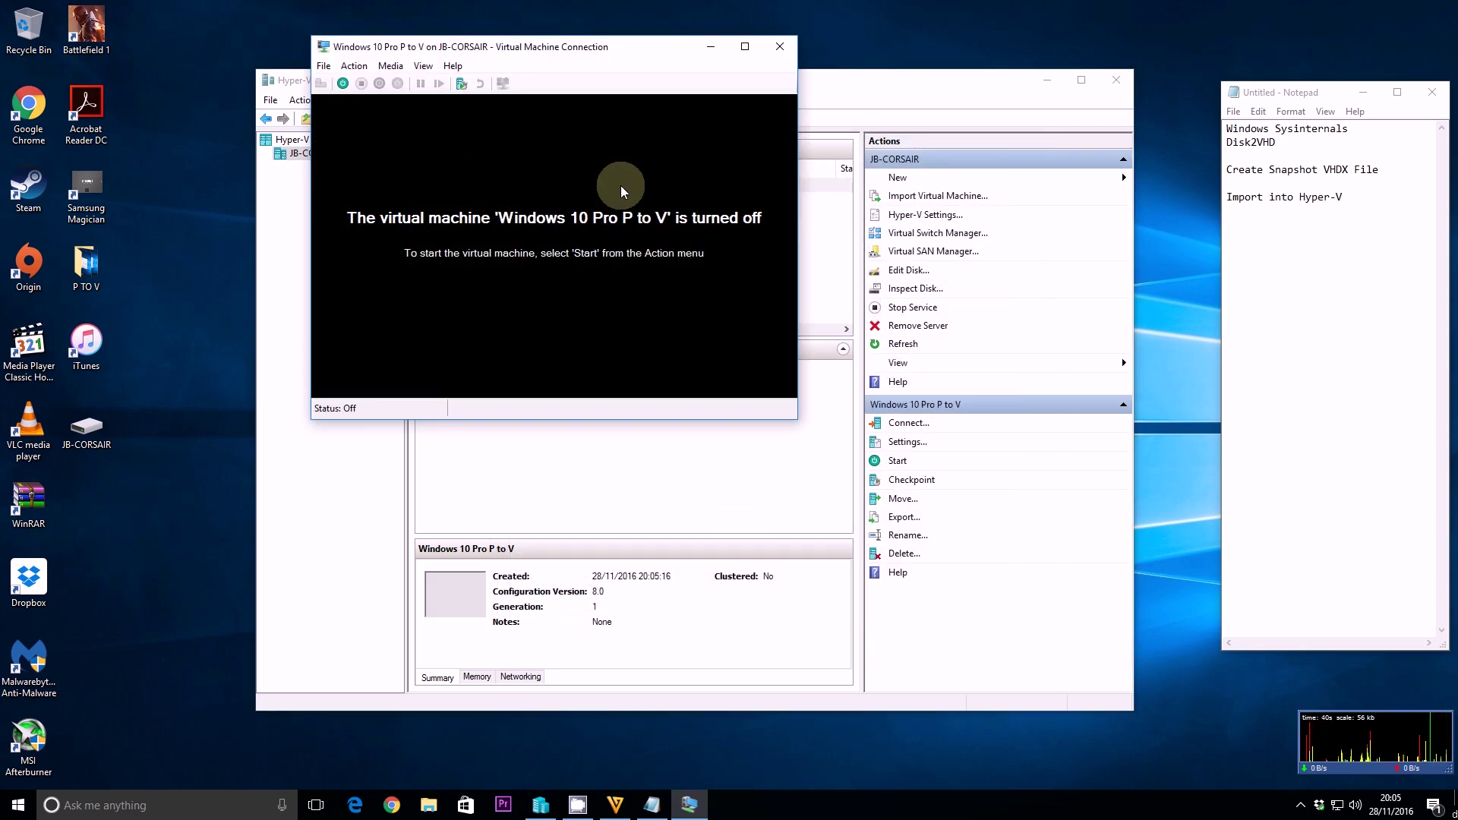
- Start Windows 10 Pro P to V from its connection window and dismiss the display size prompt
click(1047, 80)
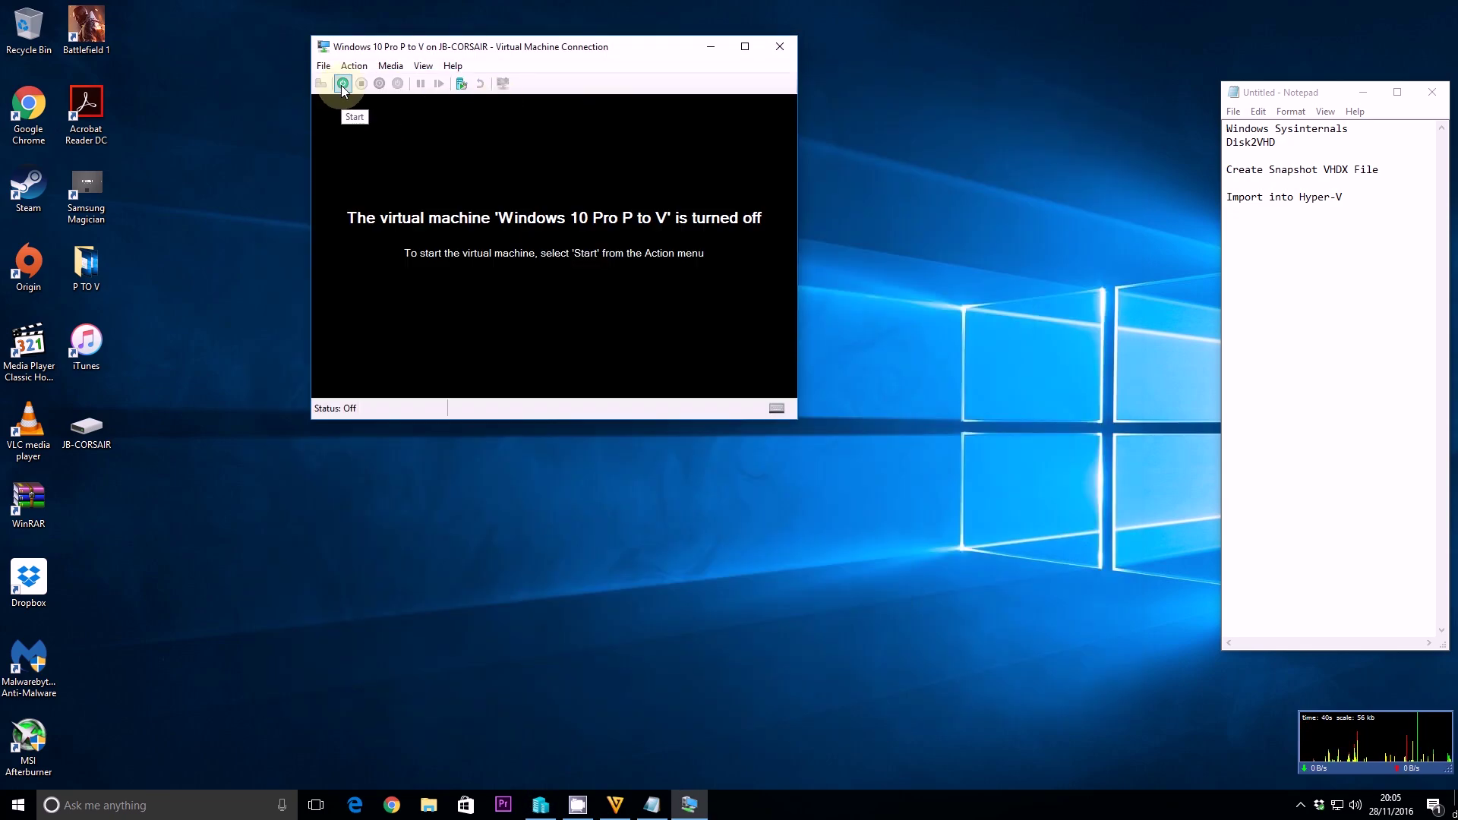
click(342, 83)
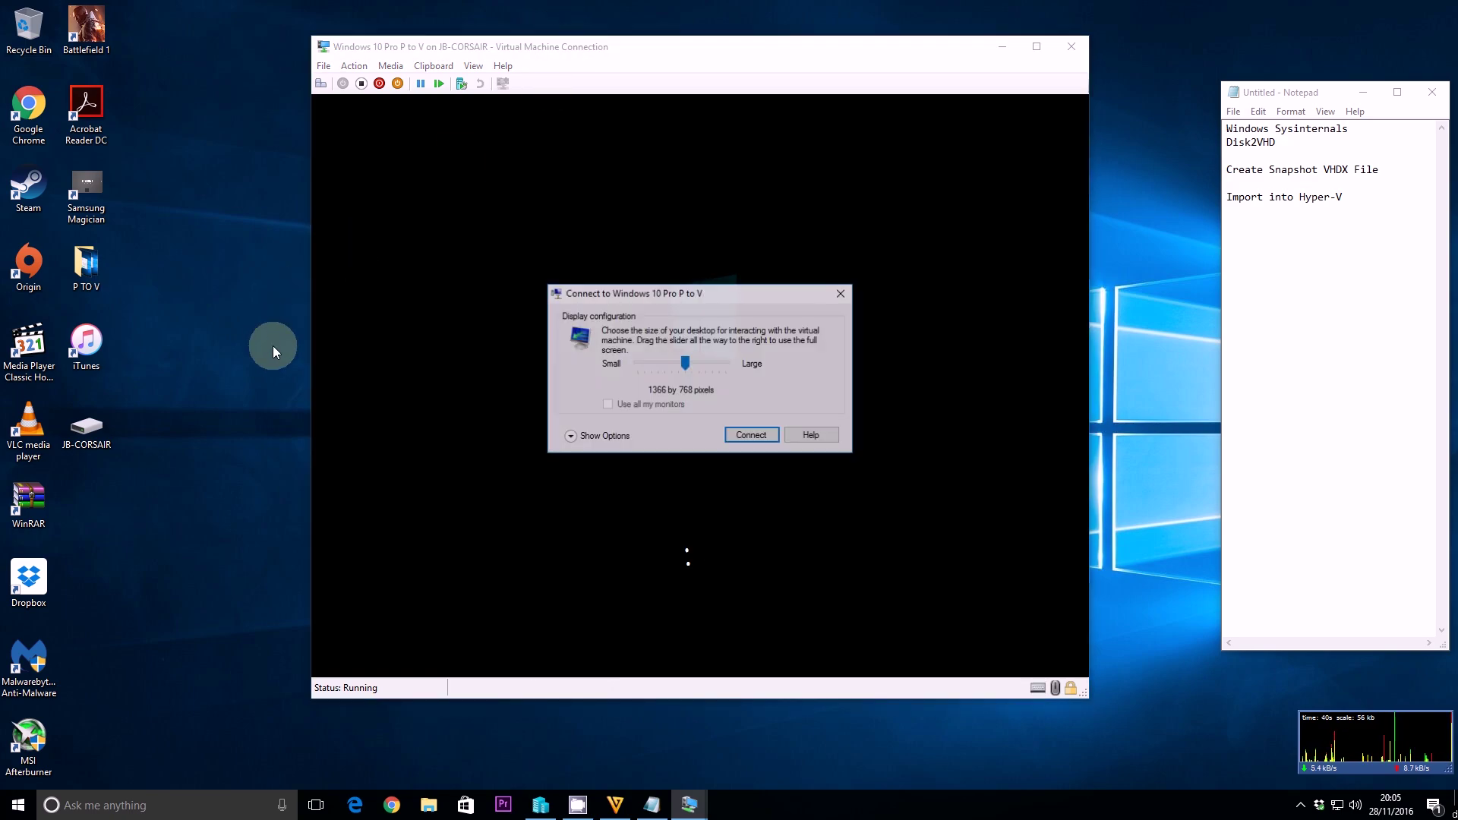
click(842, 294)
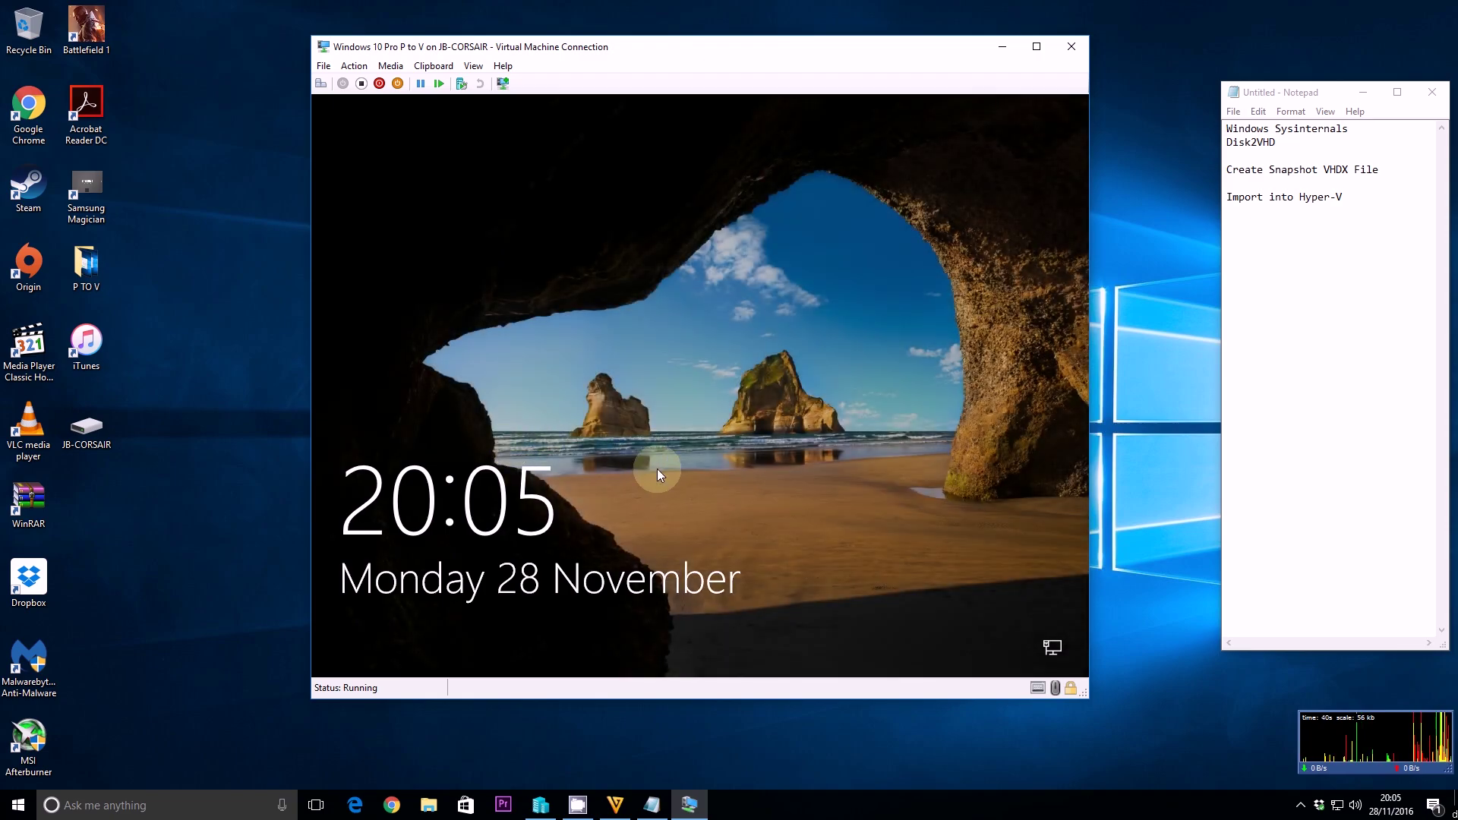
- Sign in to the cloned Windows 10 with the account password
click(658, 467)
text(••)
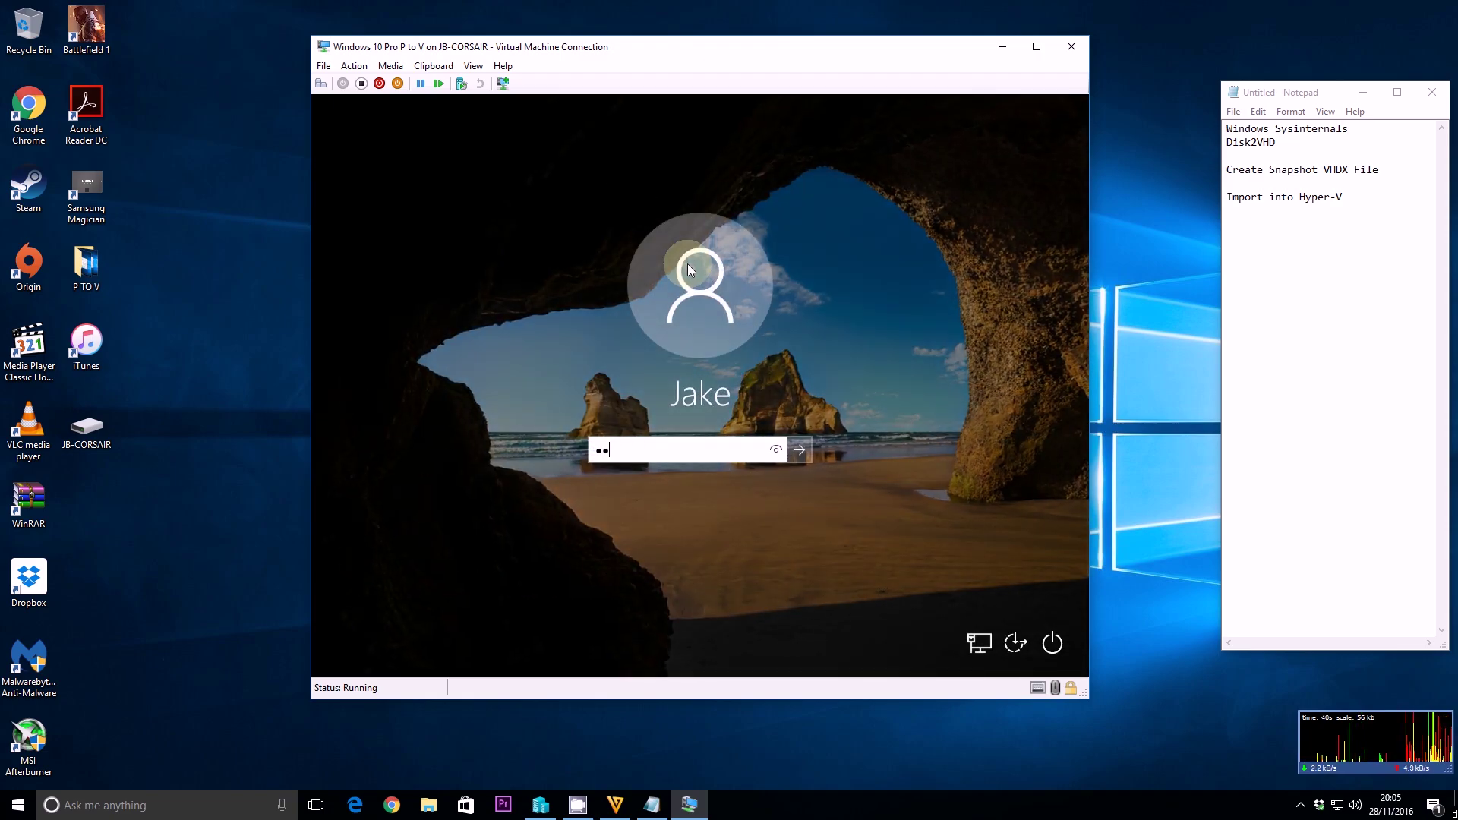
key(Return)
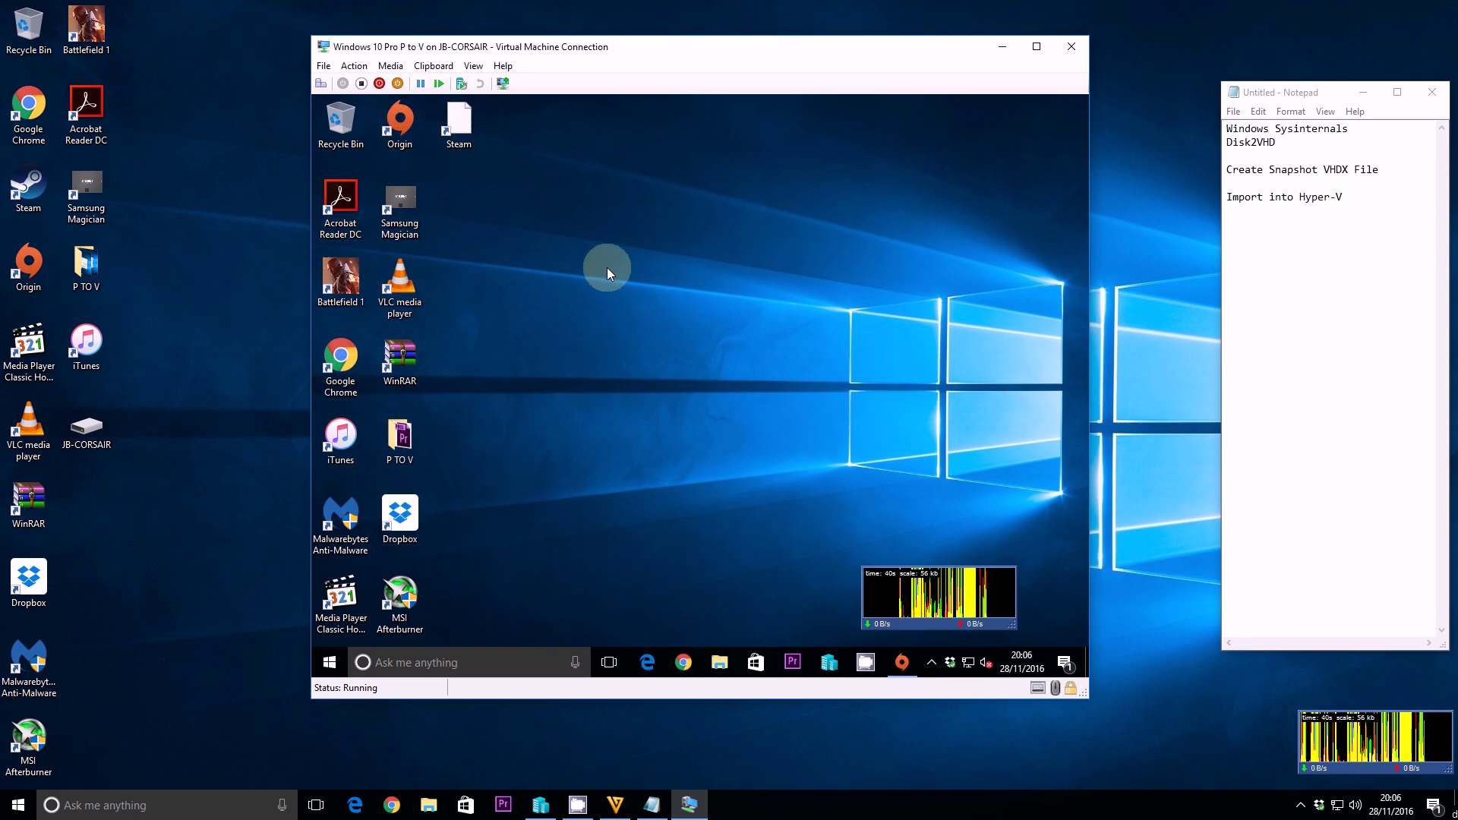
- Open and close the guest Start menu to check the cloned desktop and apps
click(328, 663)
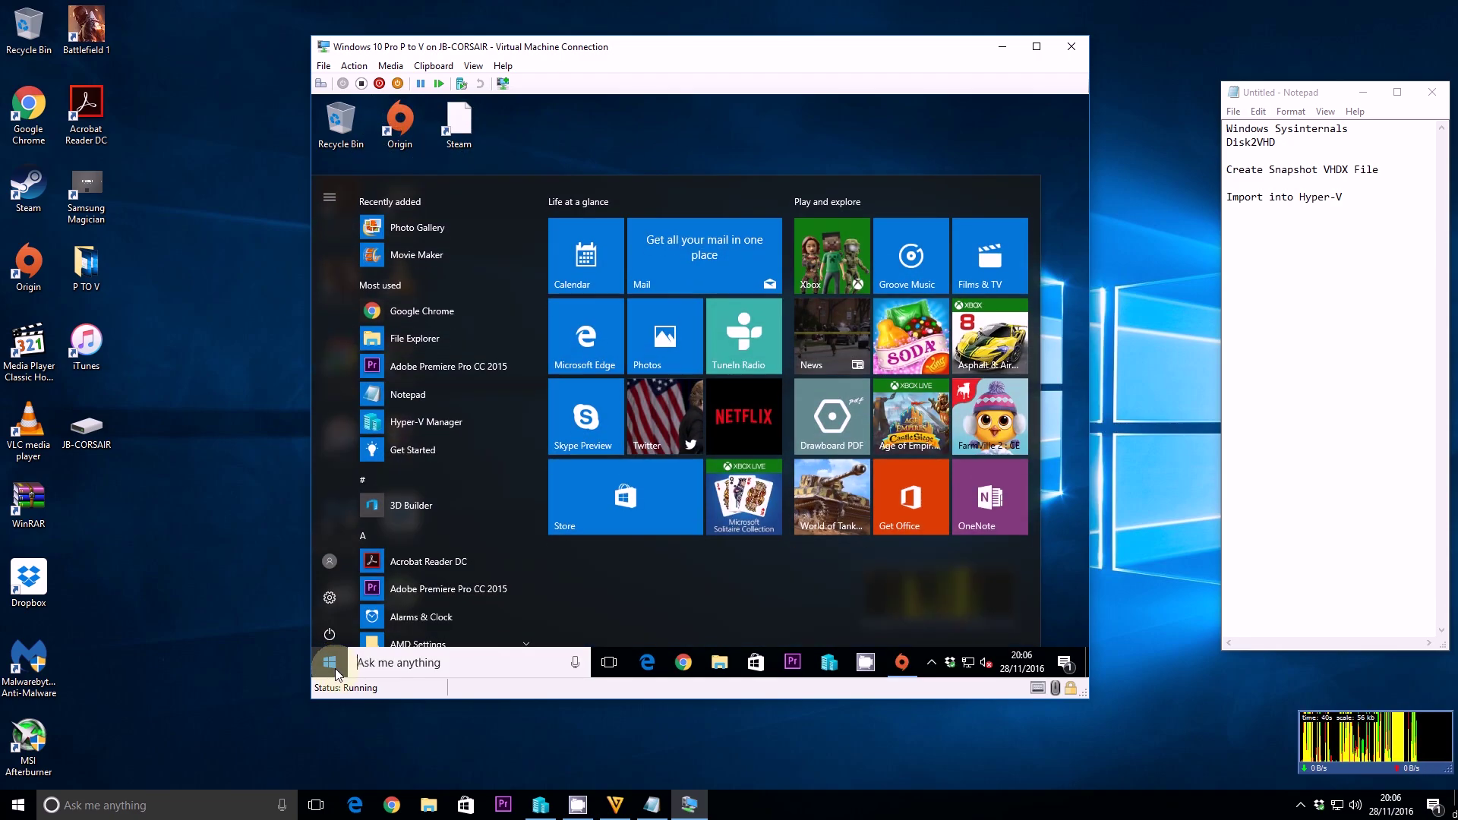
click(18, 805)
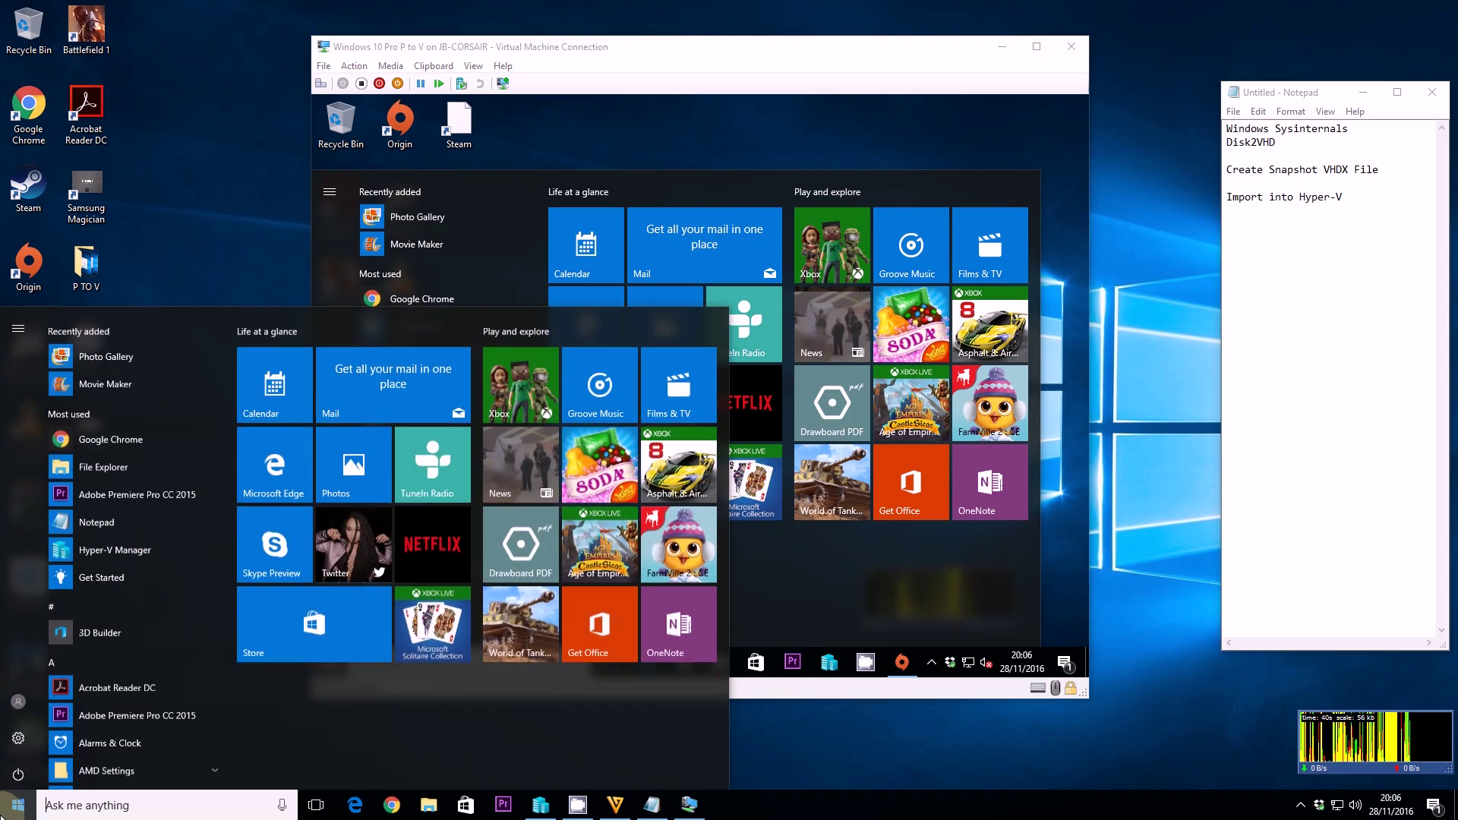
click(18, 805)
click(723, 120)
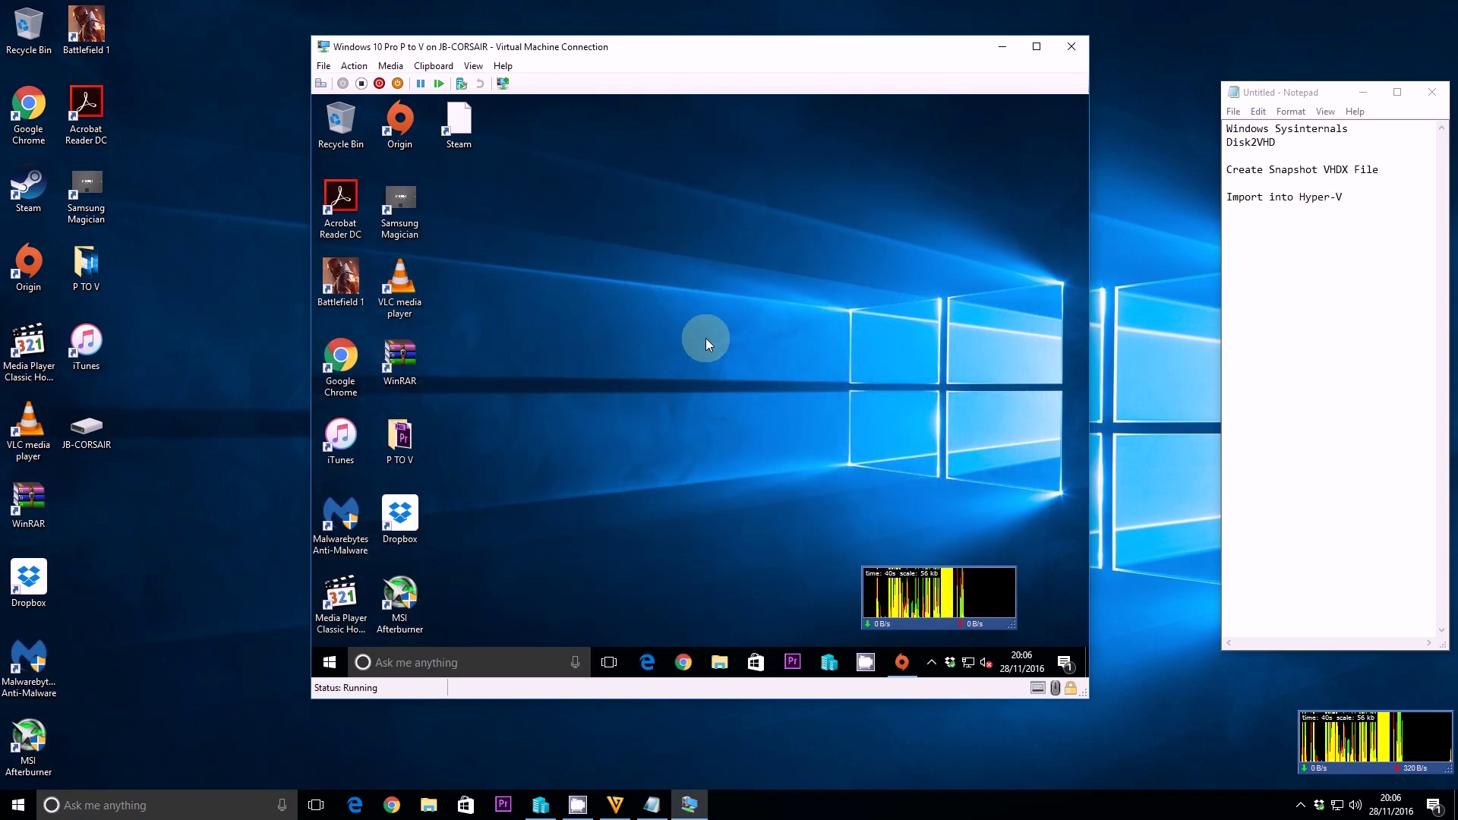